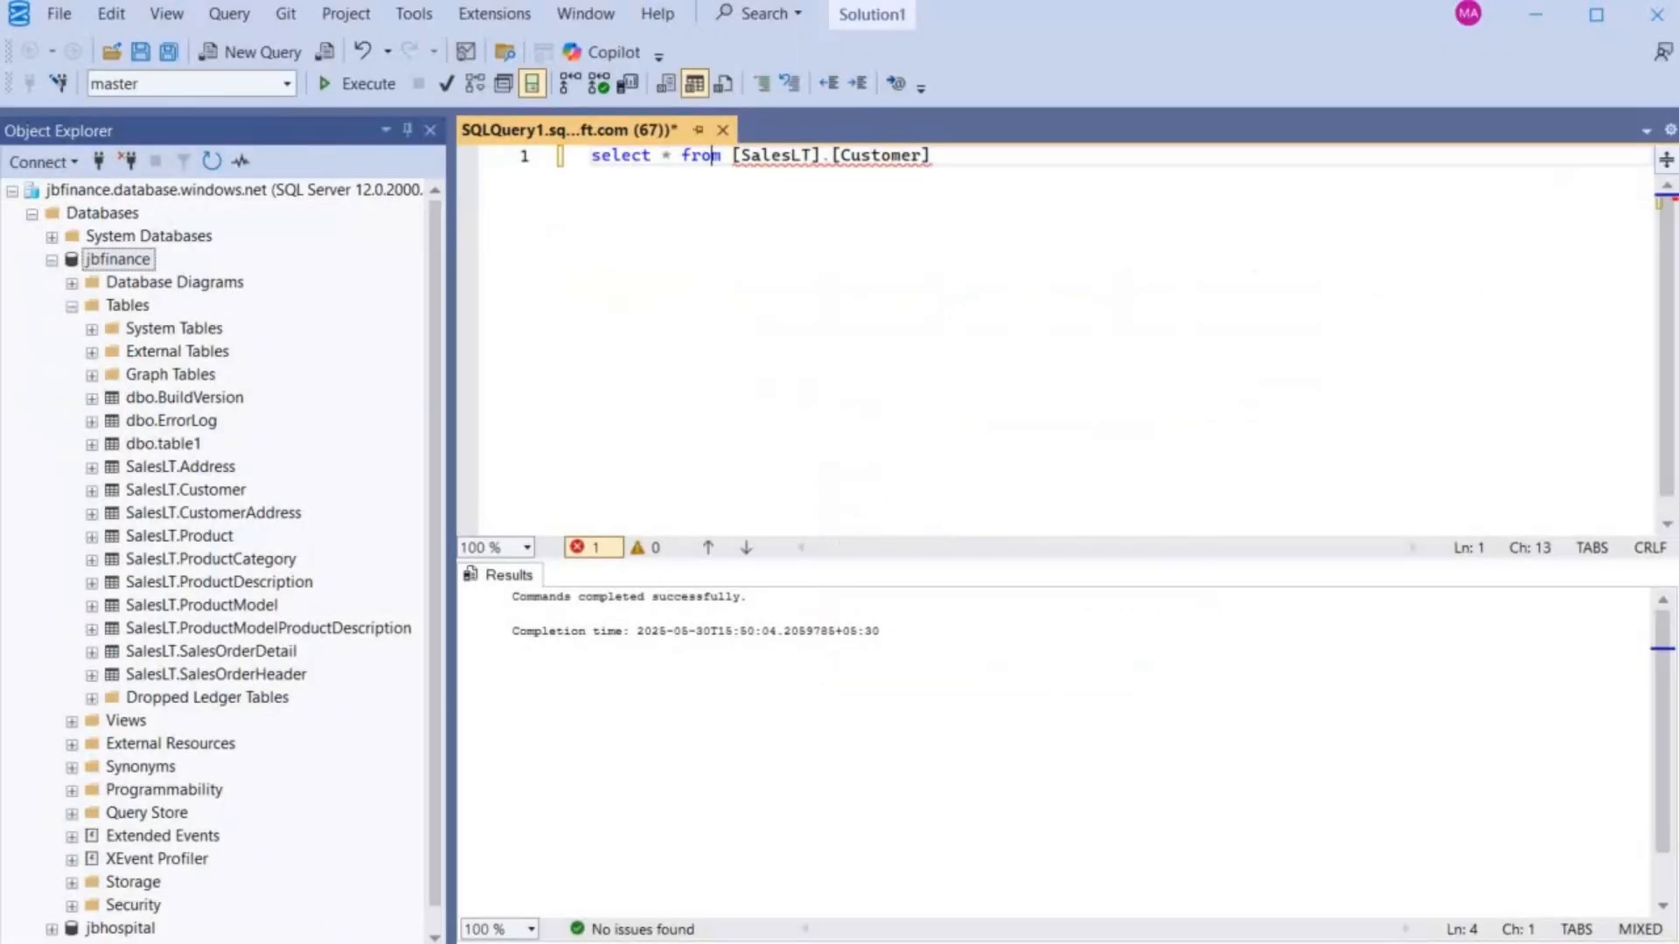
Open the Copilot setup and fill in the Azure OpenAI endpoint copied from the jbaissms-copilot resource in the Azure portal
left_click(1536, 14)
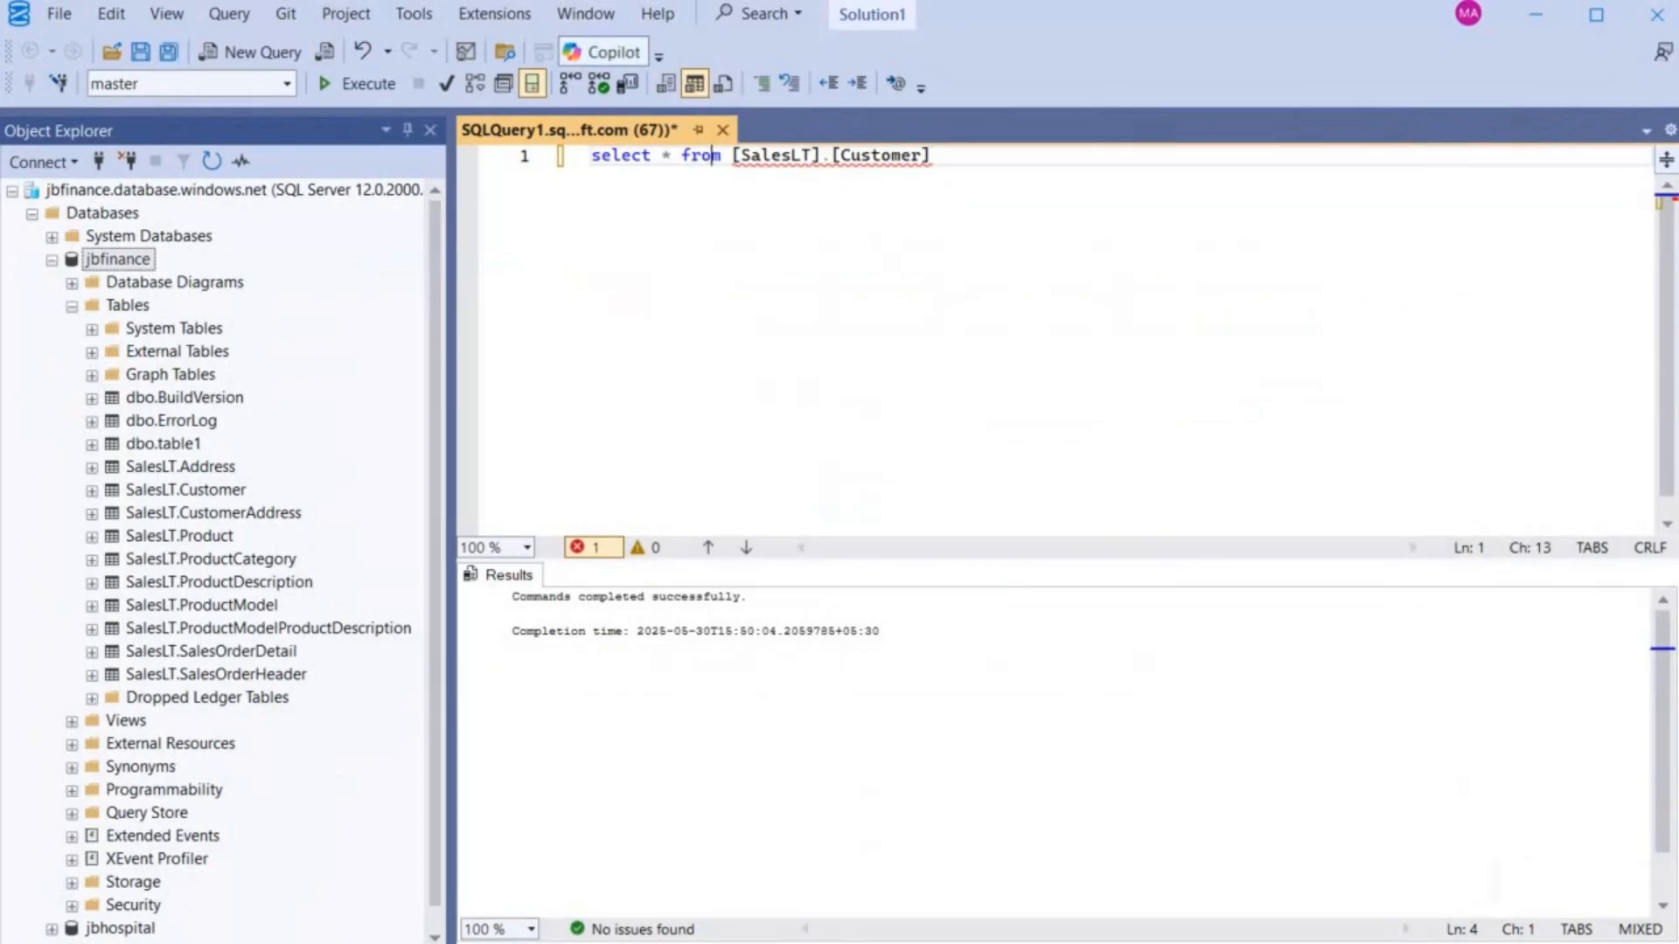
left_click(604, 52)
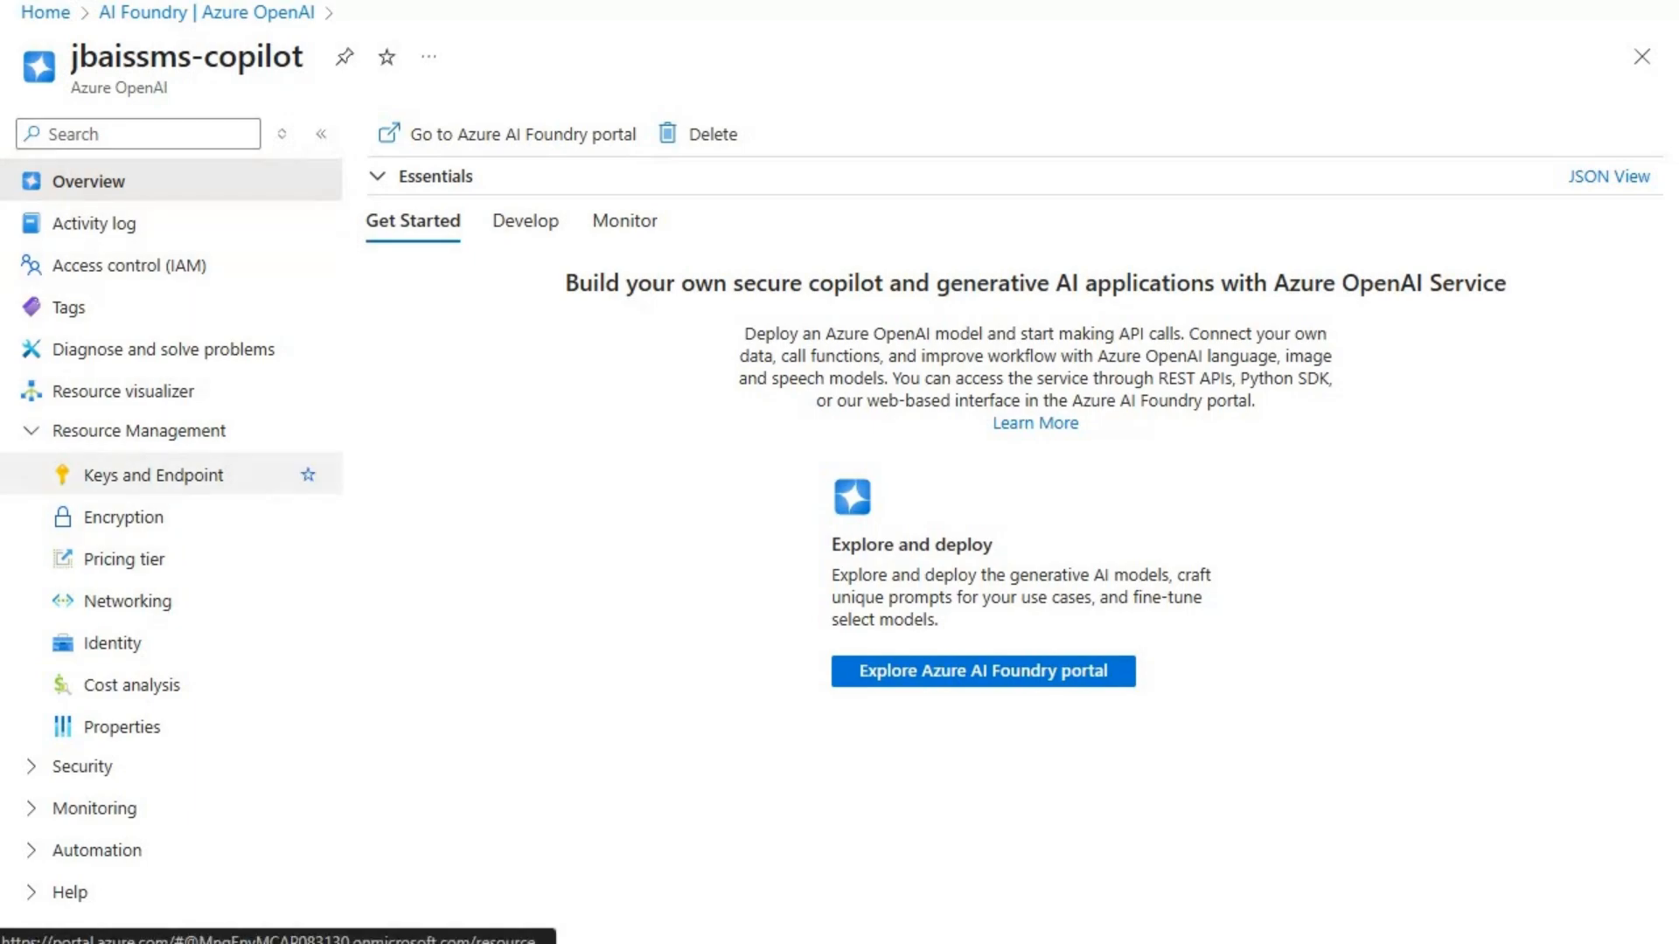
left_click(153, 475)
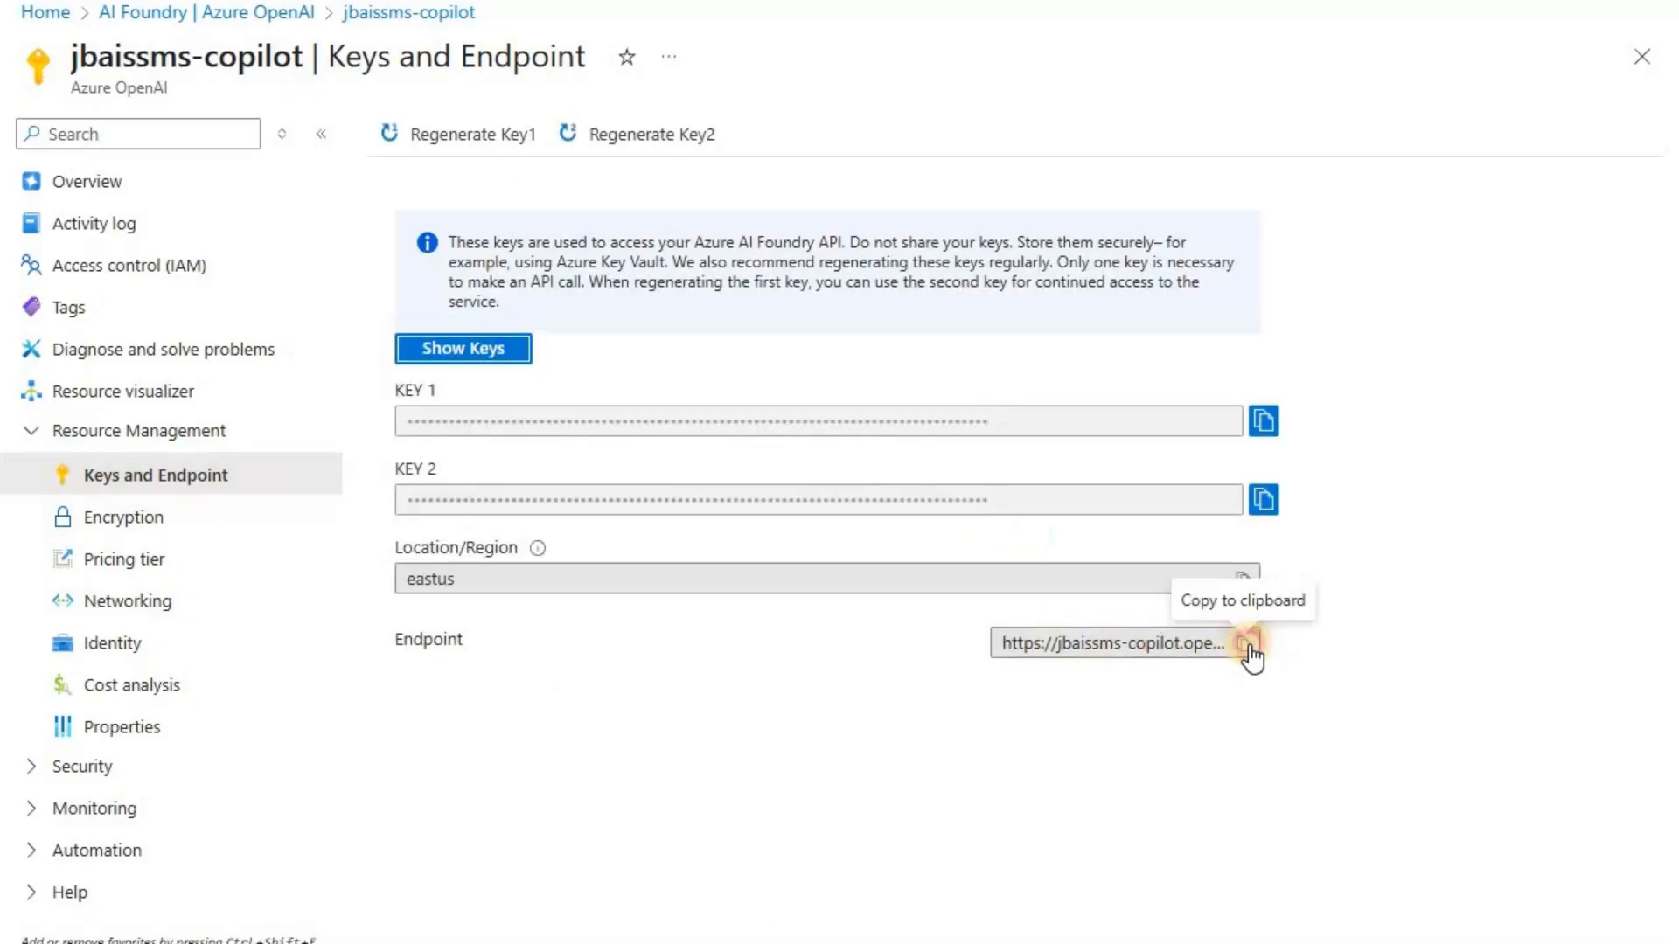
left_click(1245, 646)
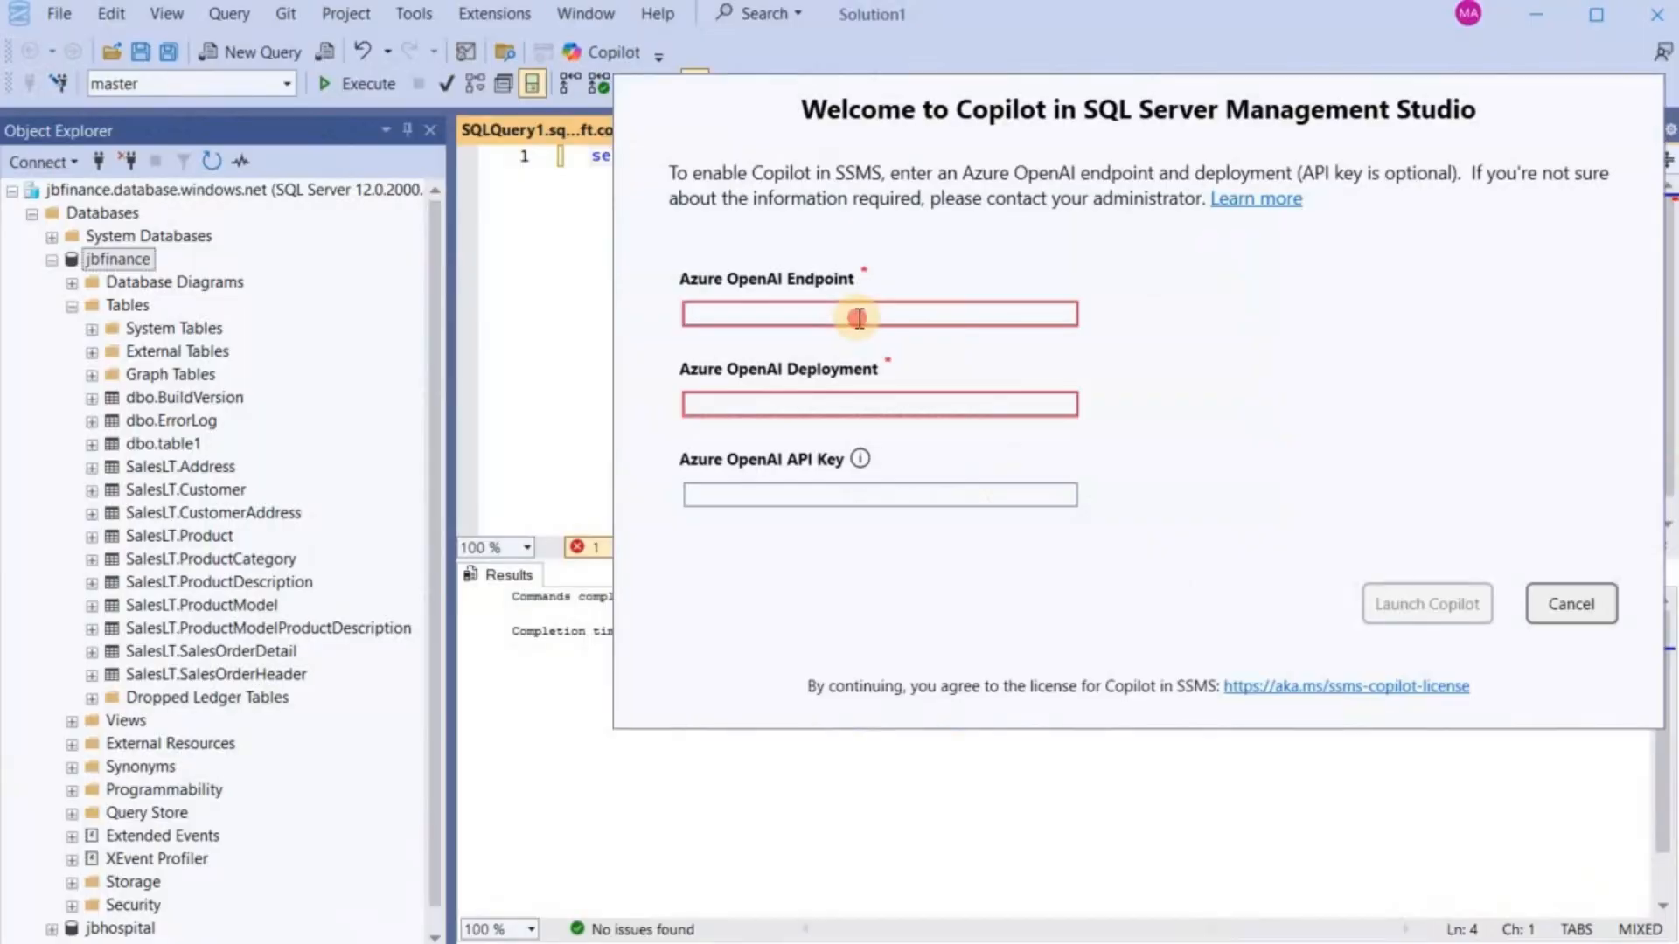
left_click(859, 314)
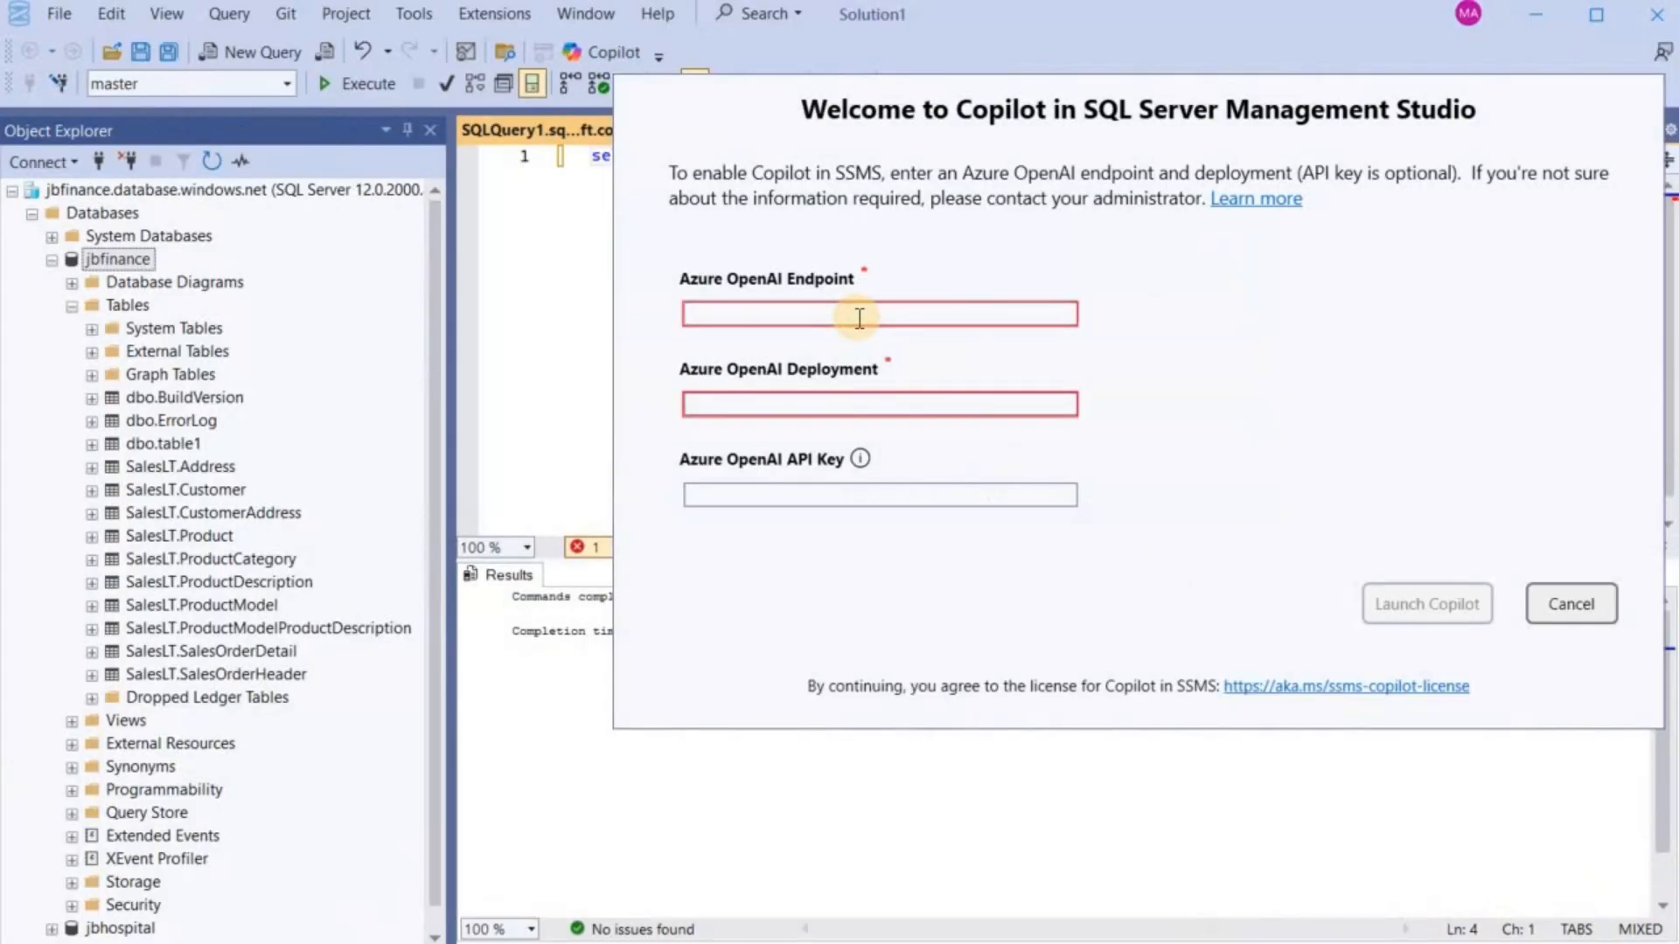
key("ctrl+v")
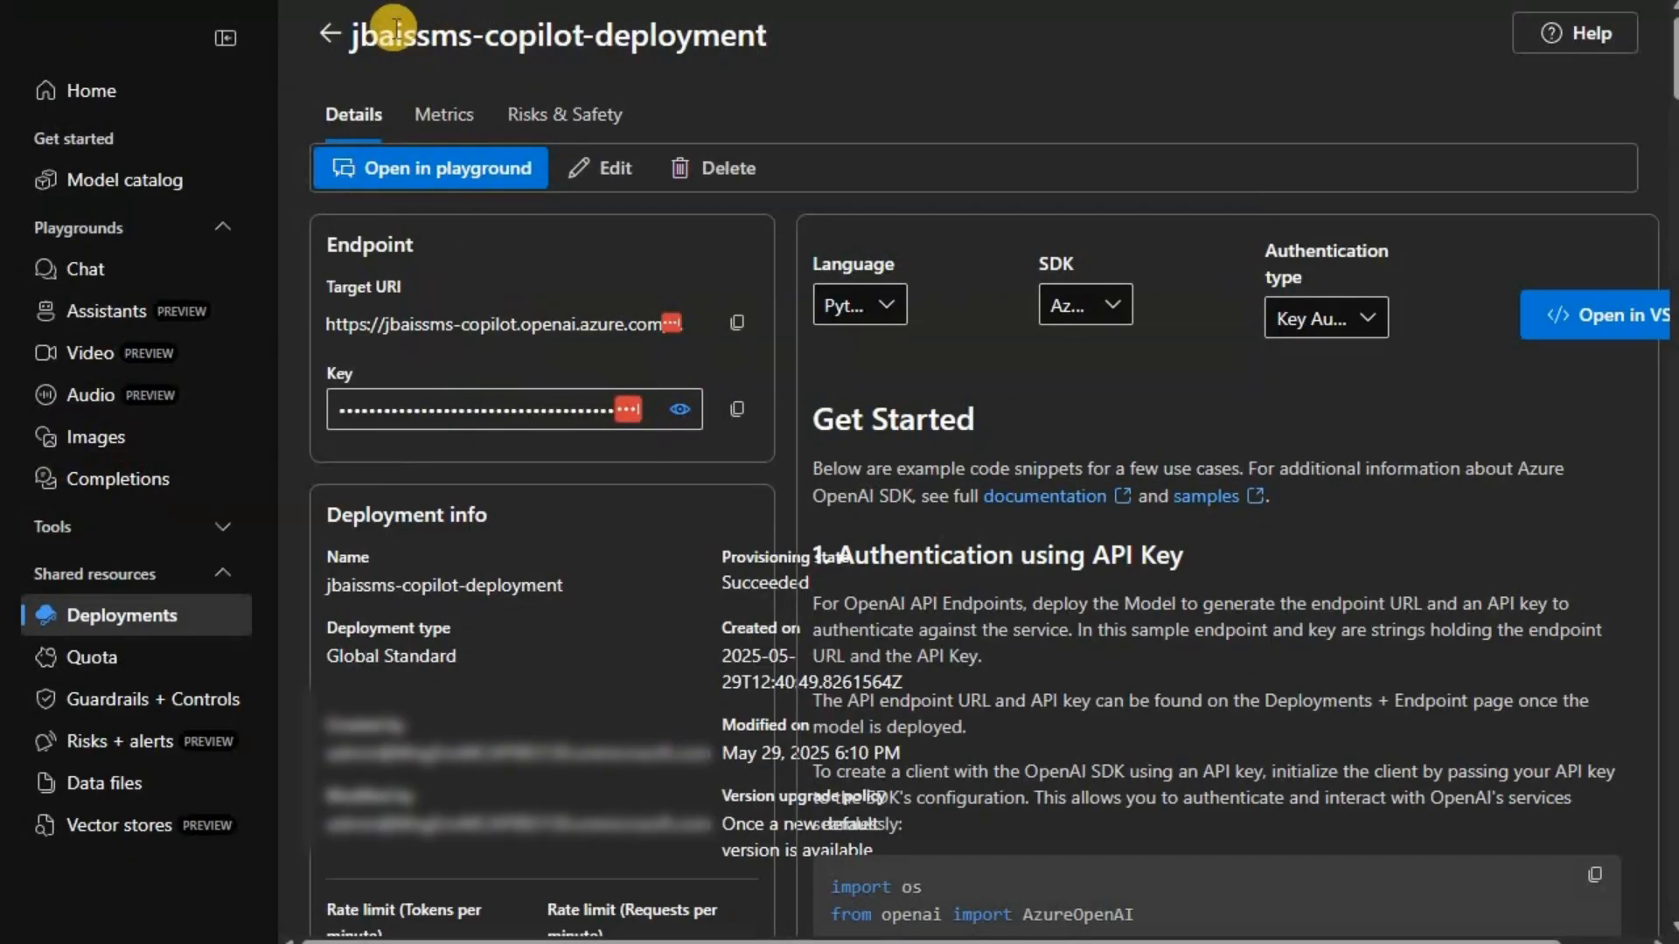
Copy the deployment name jbaissms-copilot-deployment from Azure AI Foundry into the Copilot setup in SSMS and launch Copilot
triple_click(768, 49)
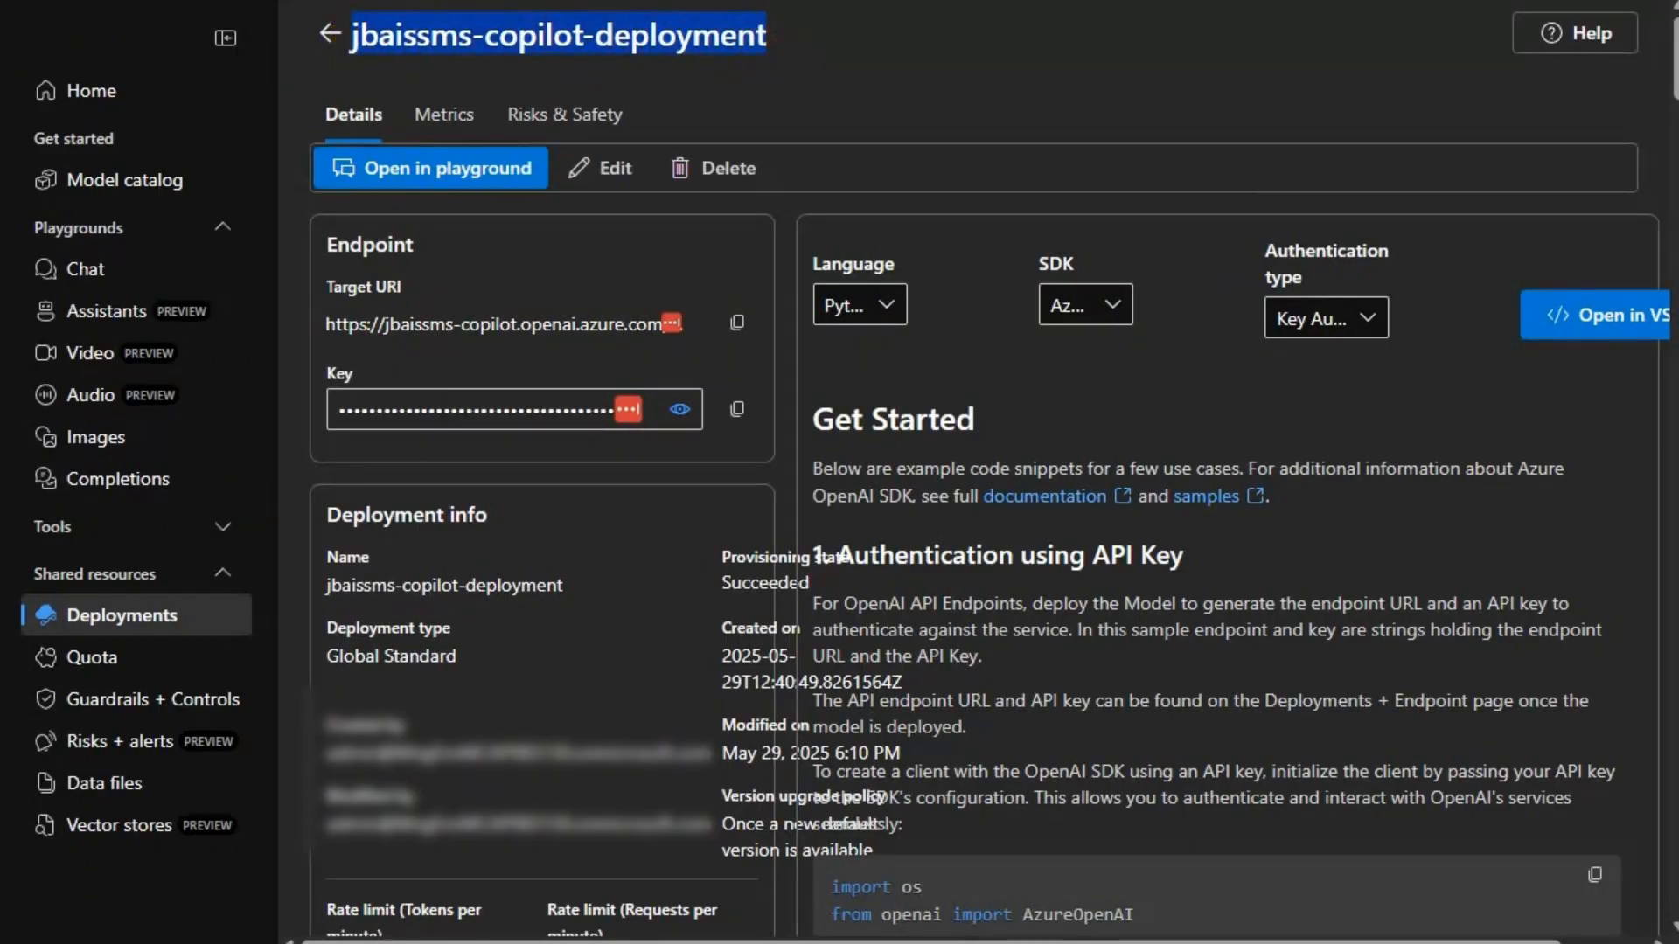
key("ctrl+c")
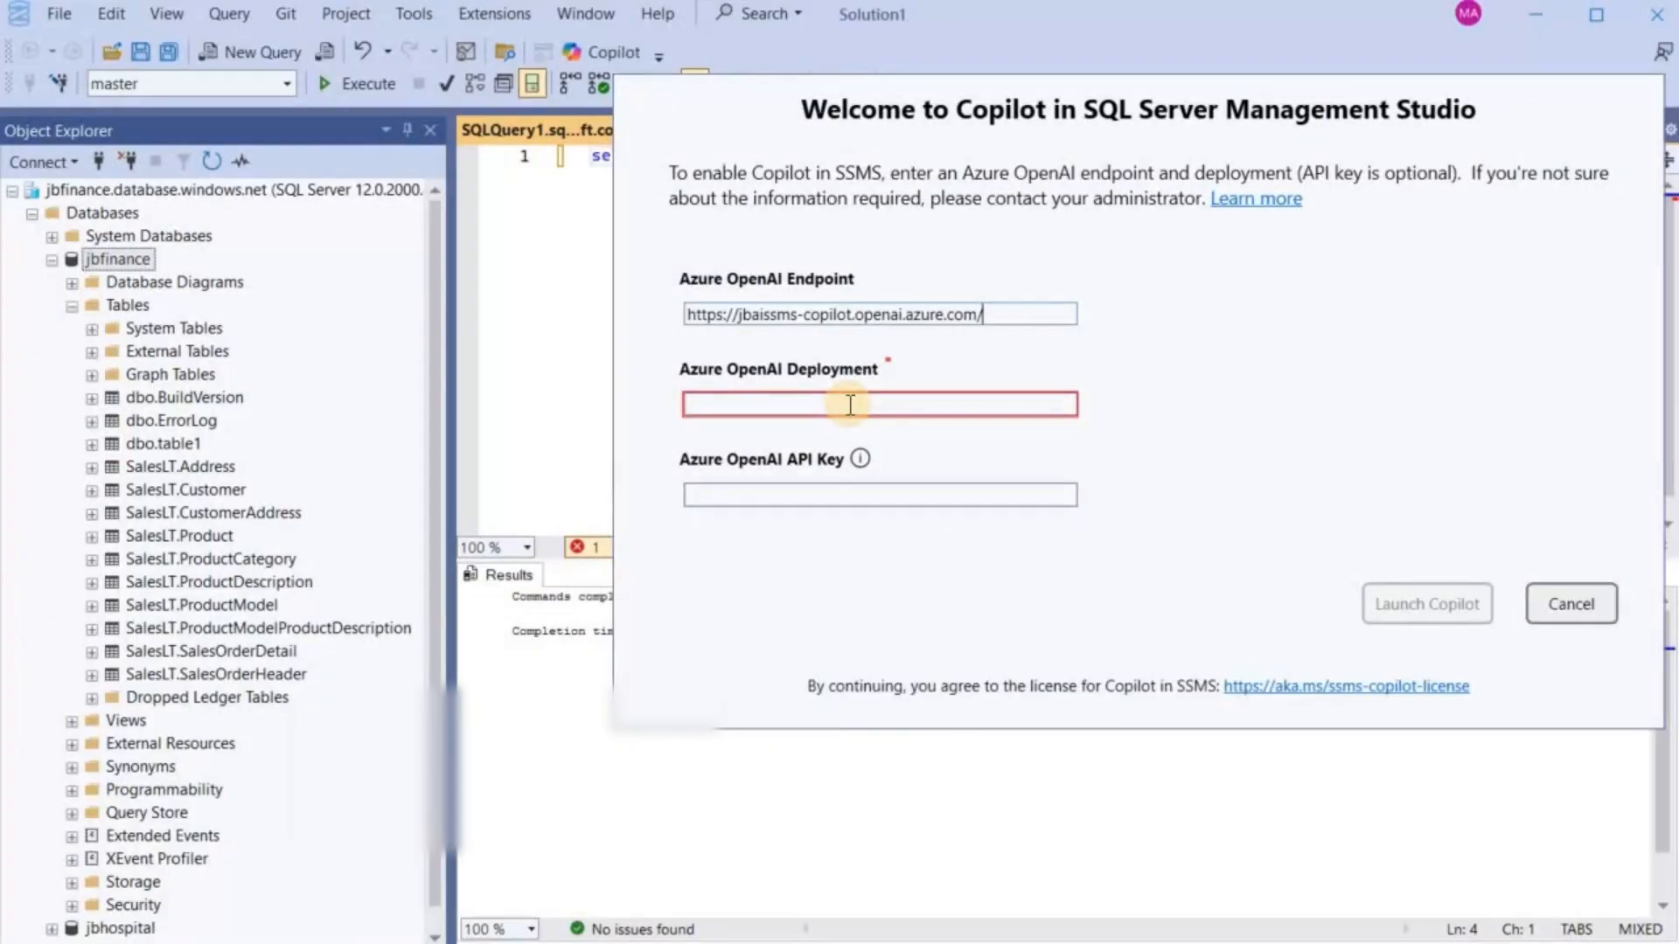
key("ctrl+v")
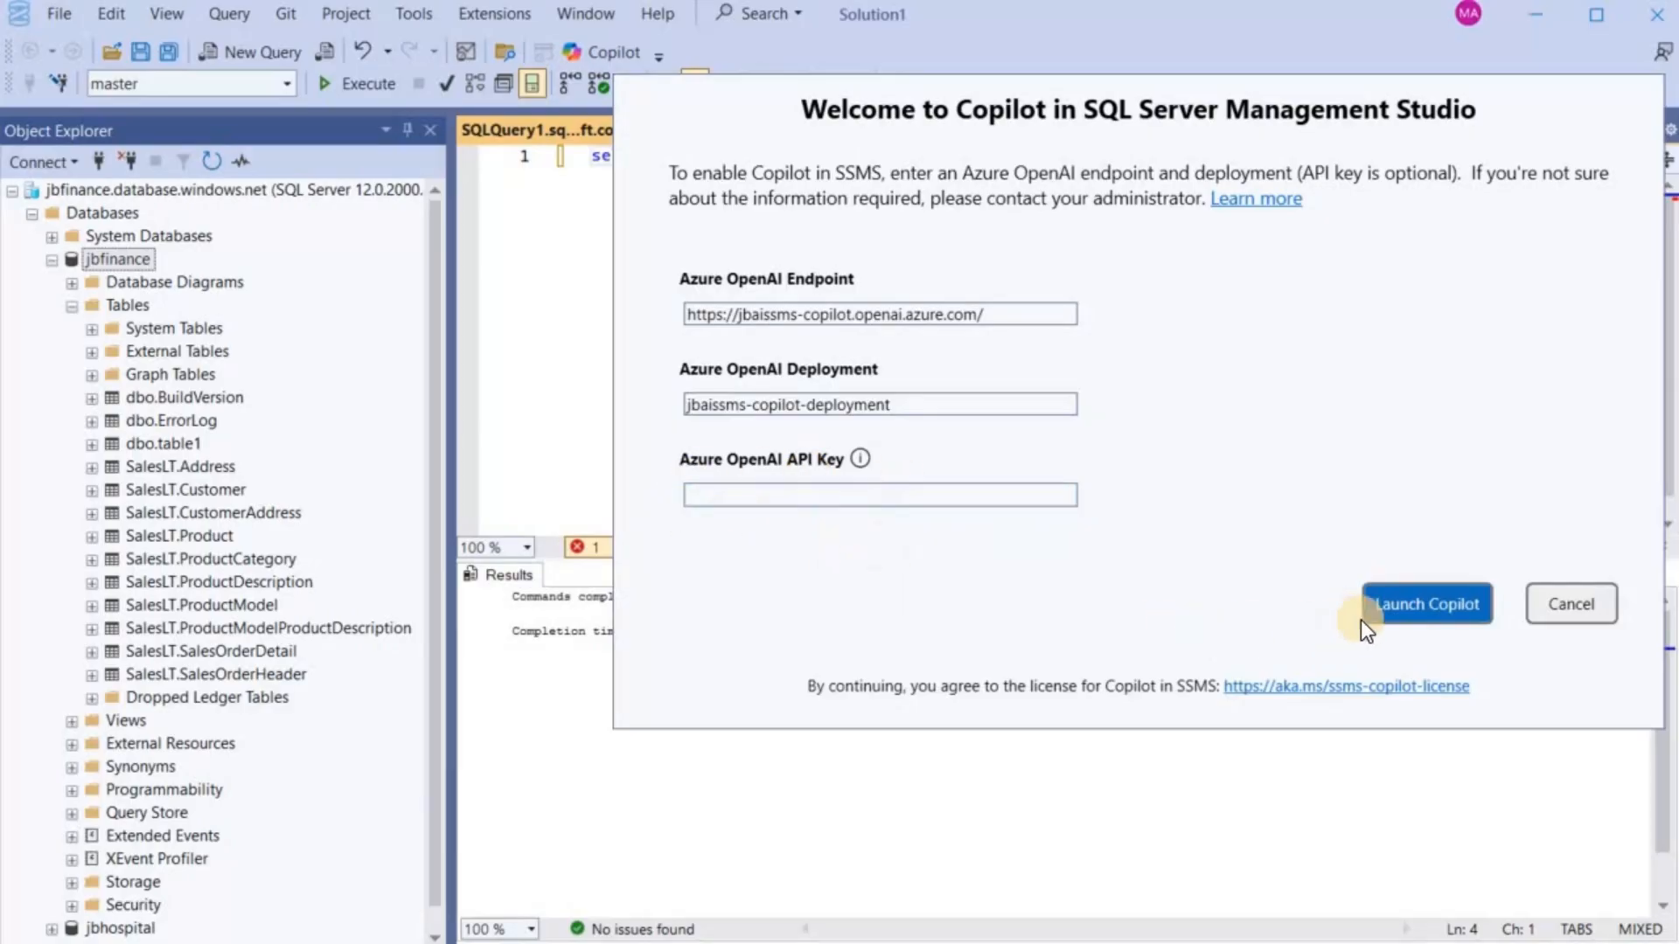
left_click(1431, 605)
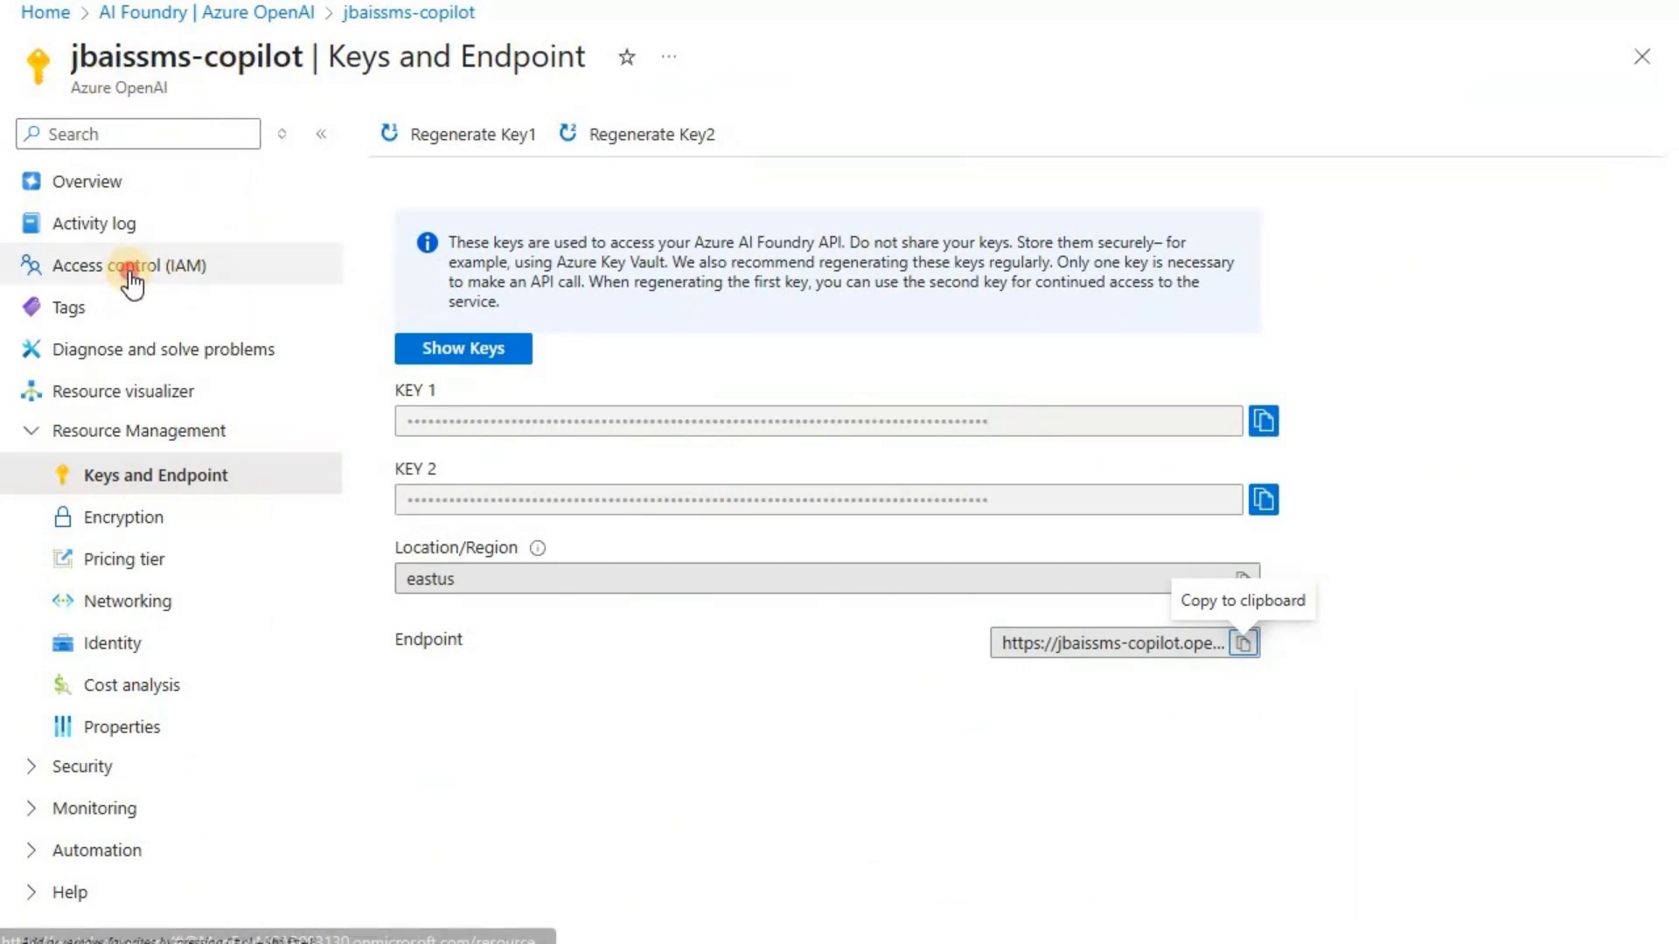
In the Azure portal, start a role assignment on jbaissms-copilot with the Cognitive Services OpenAI User role
left_click(131, 275)
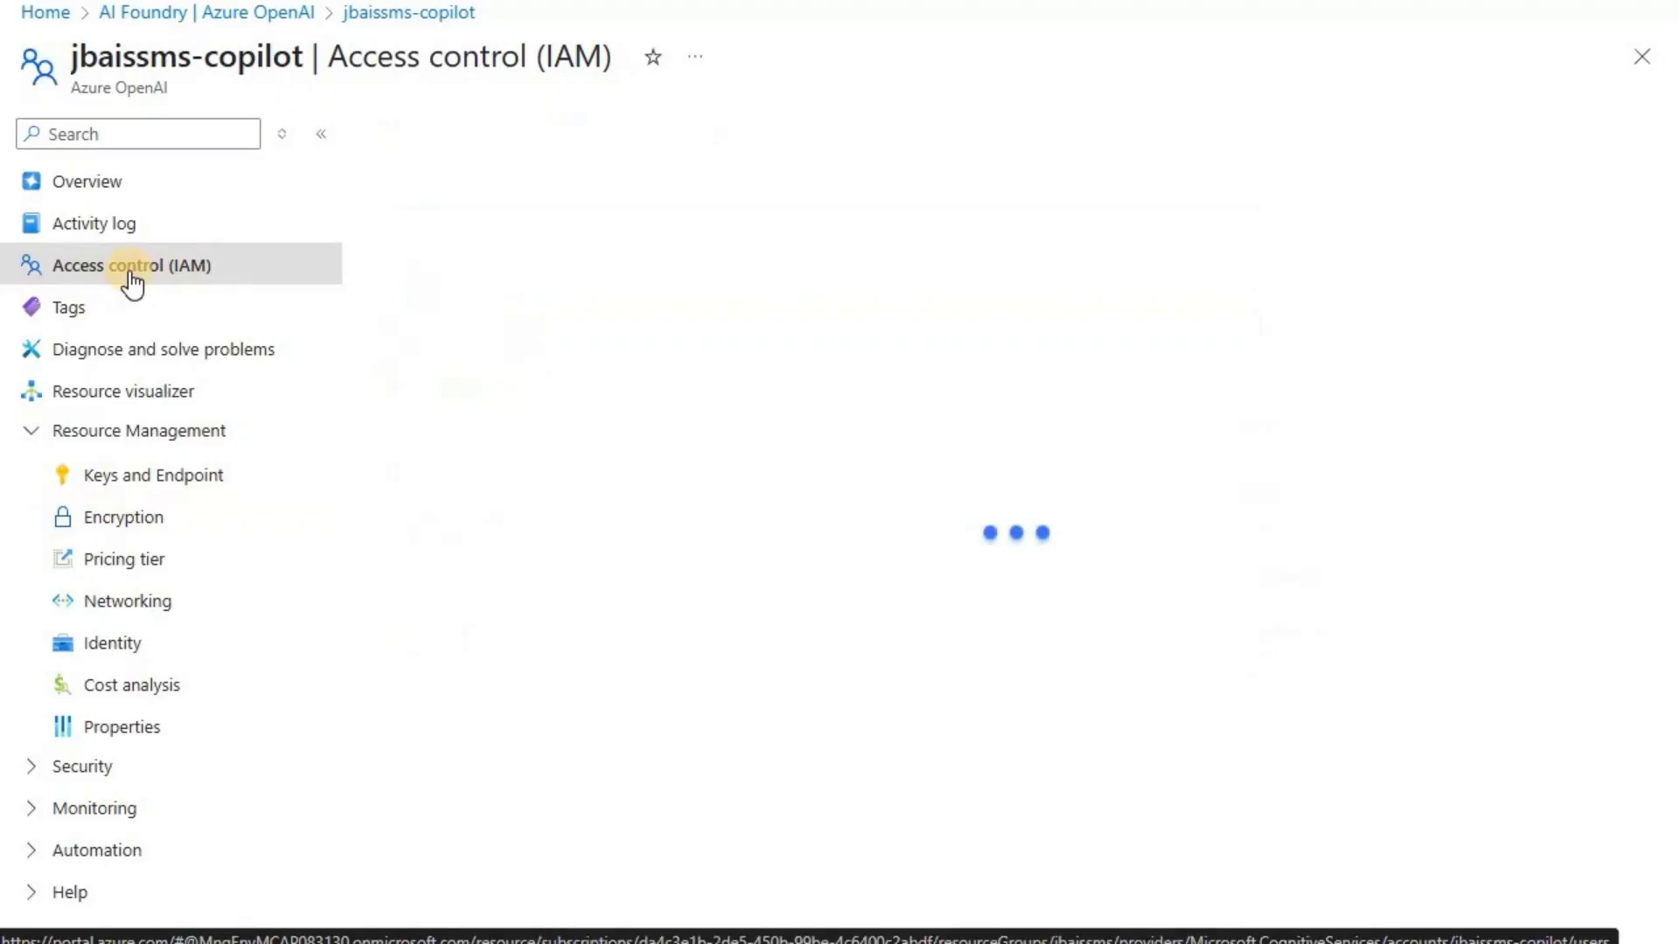
left_click(457, 135)
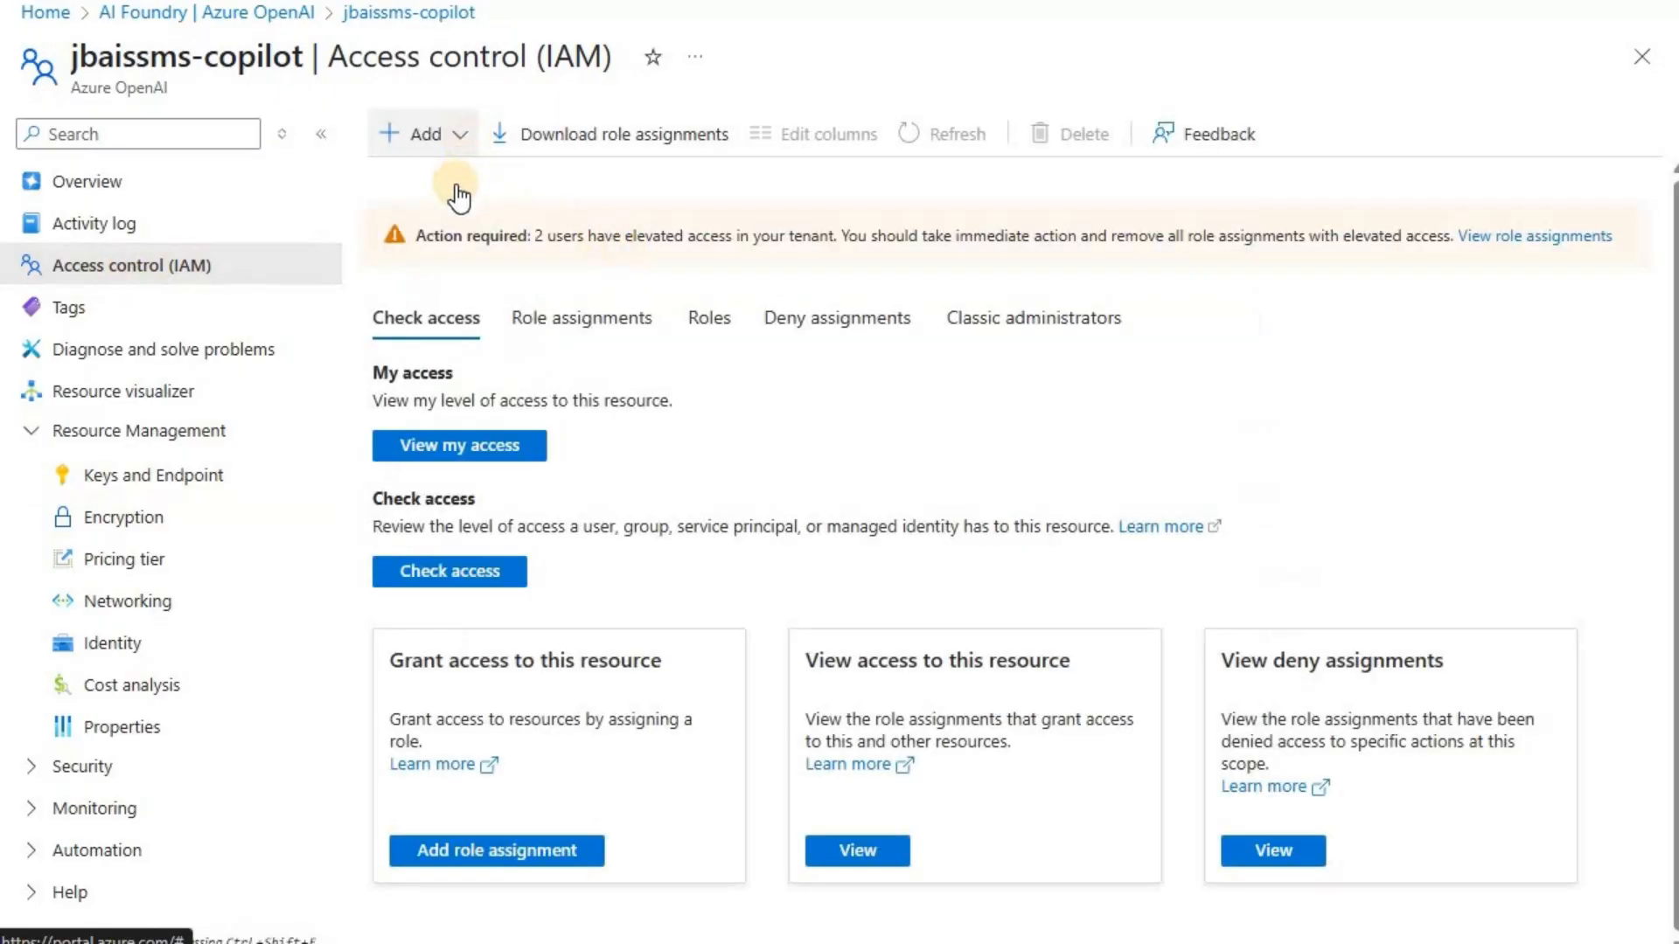
left_click(455, 182)
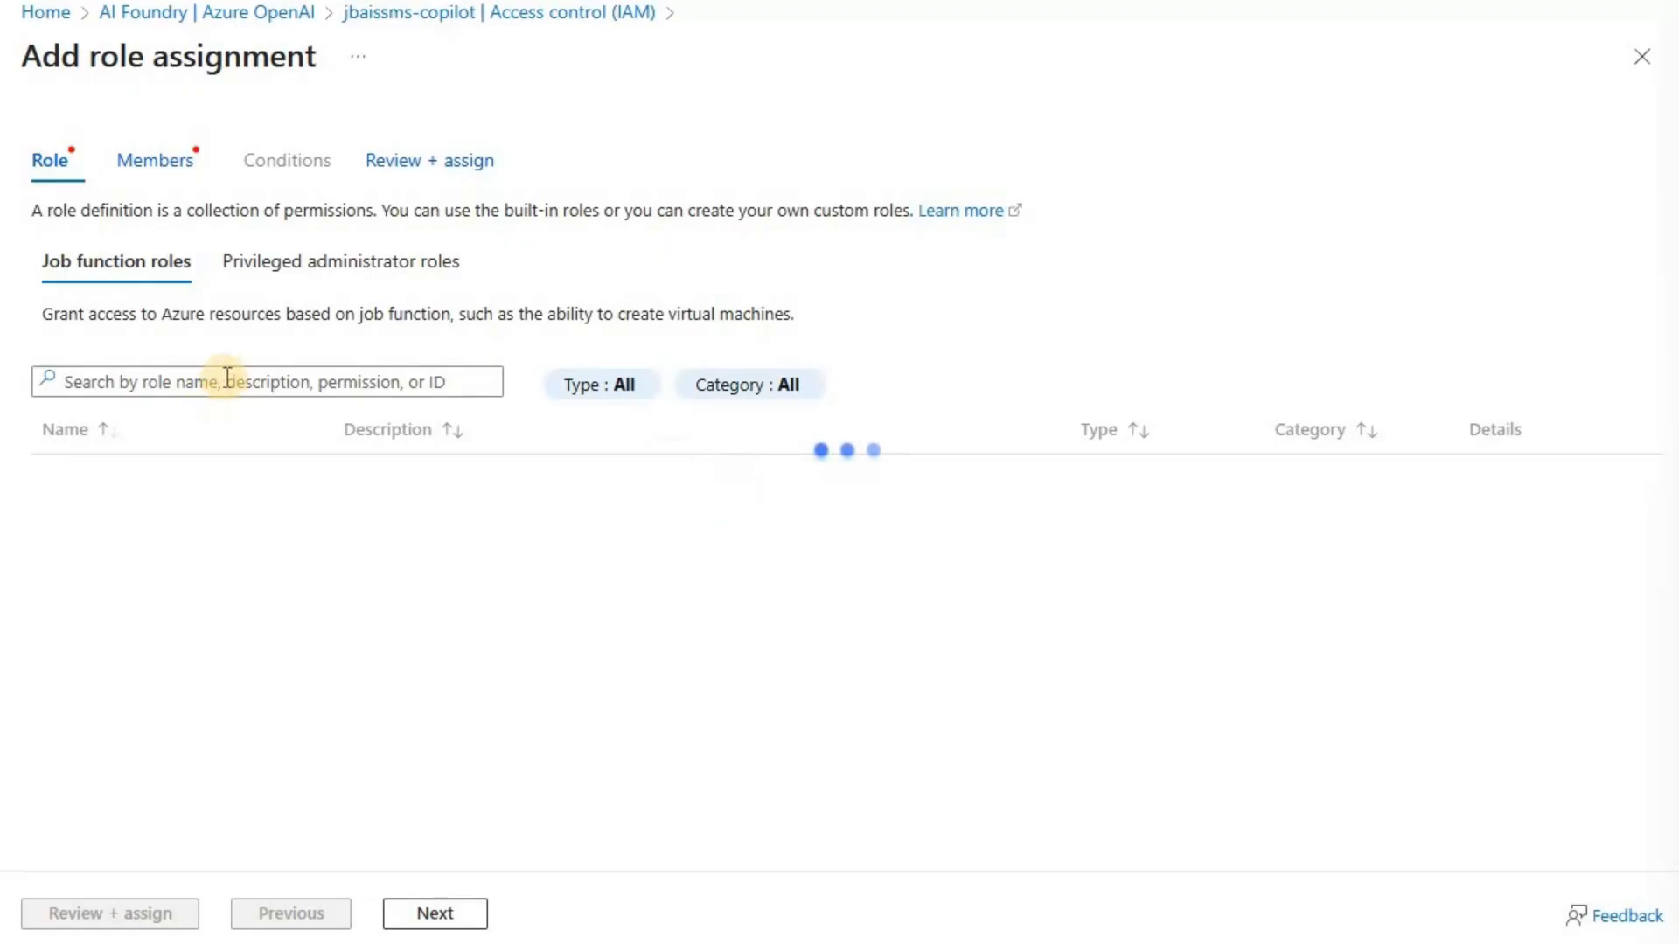
left_click(225, 383)
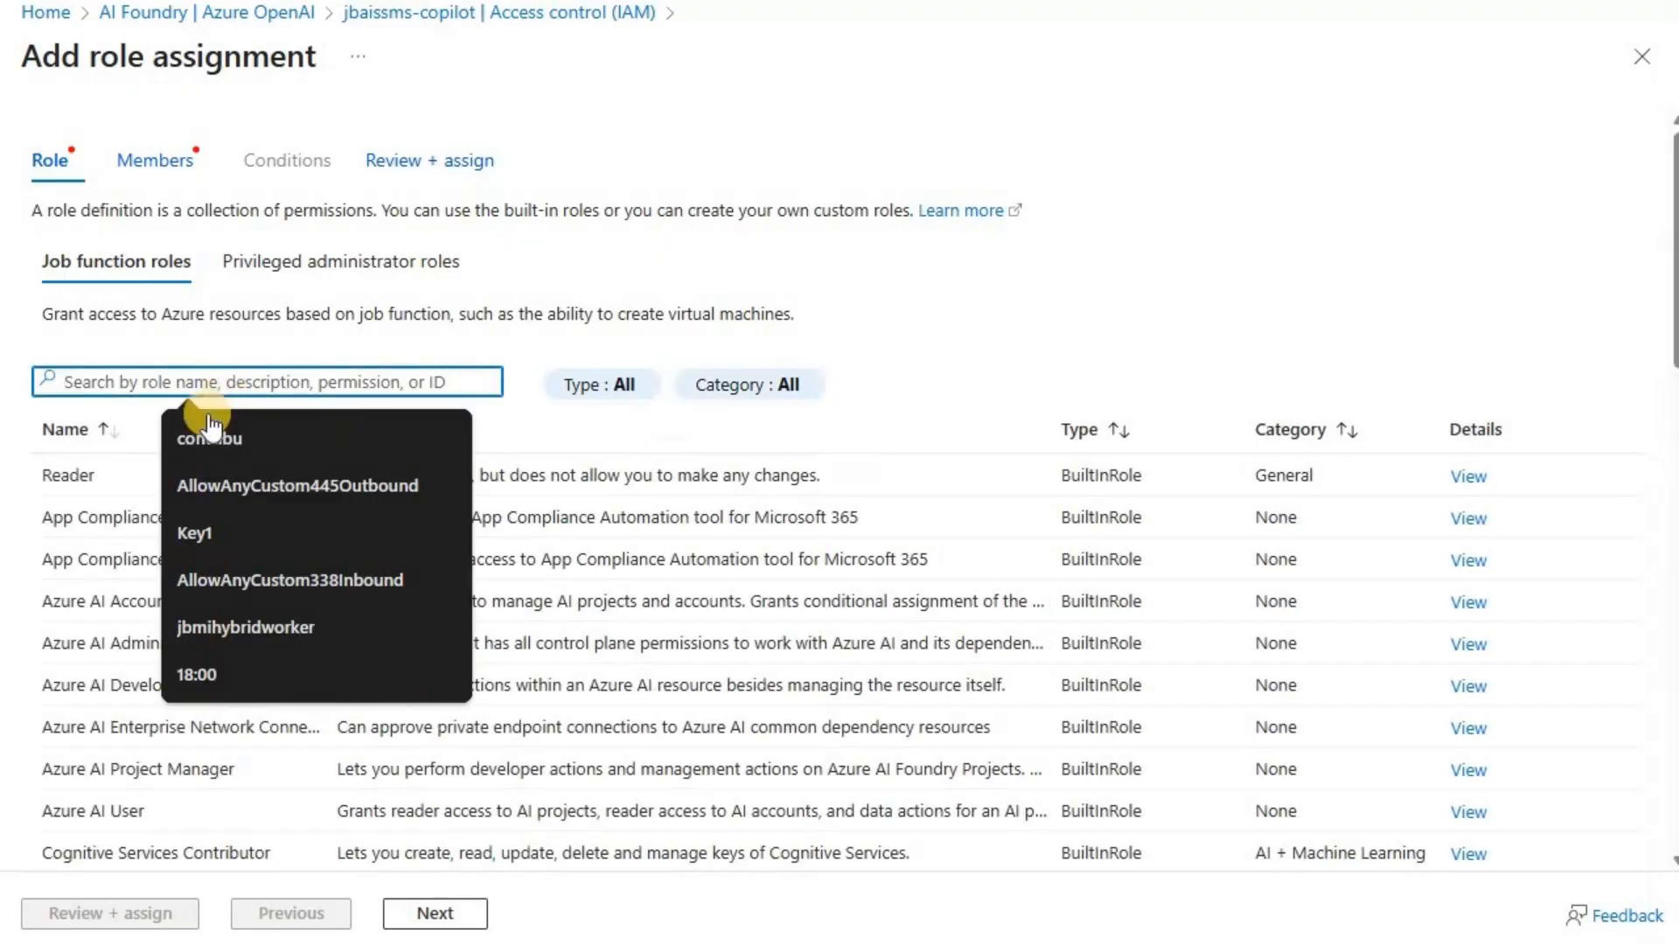
key("ctrl+v")
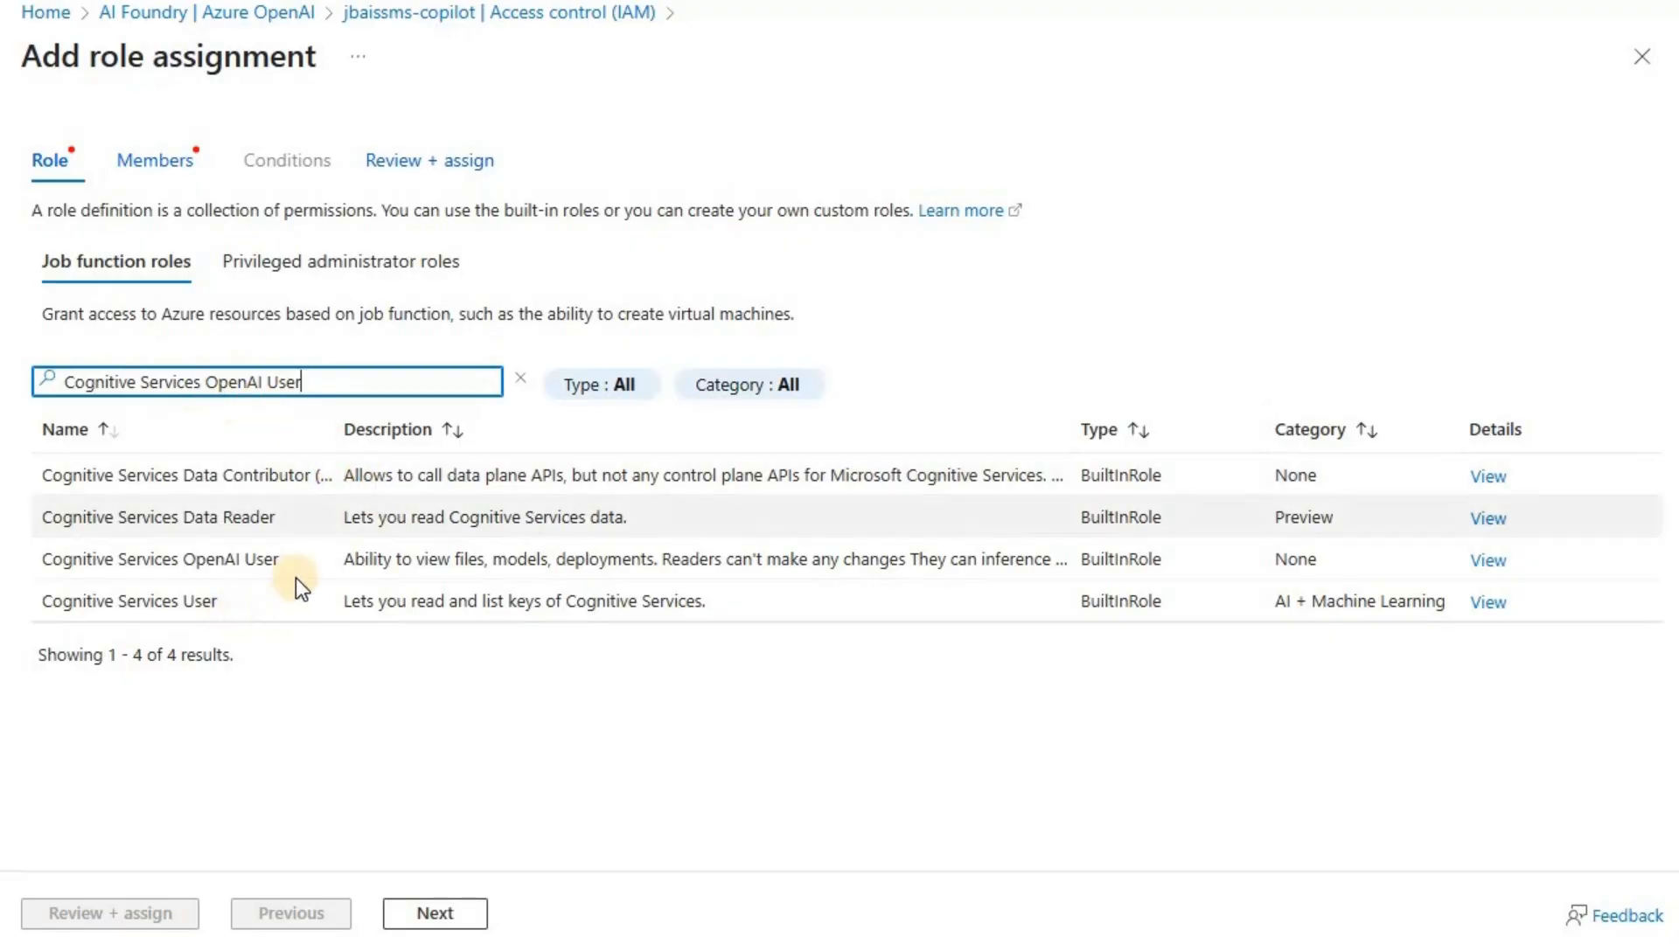
left_click(265, 566)
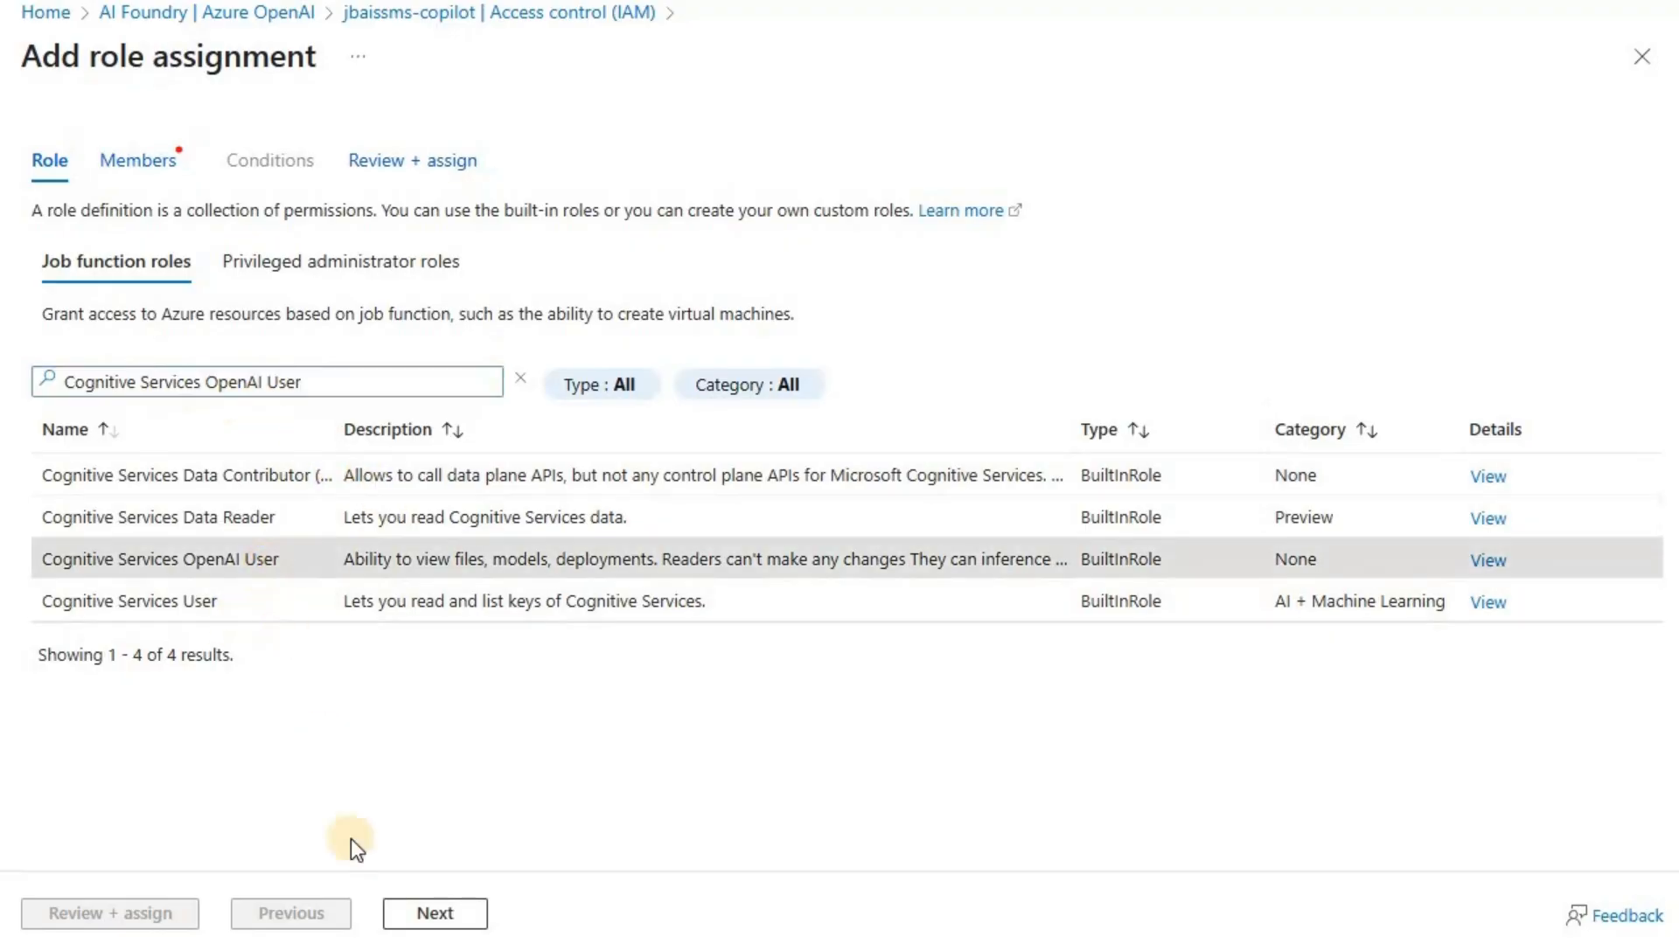
left_click(440, 917)
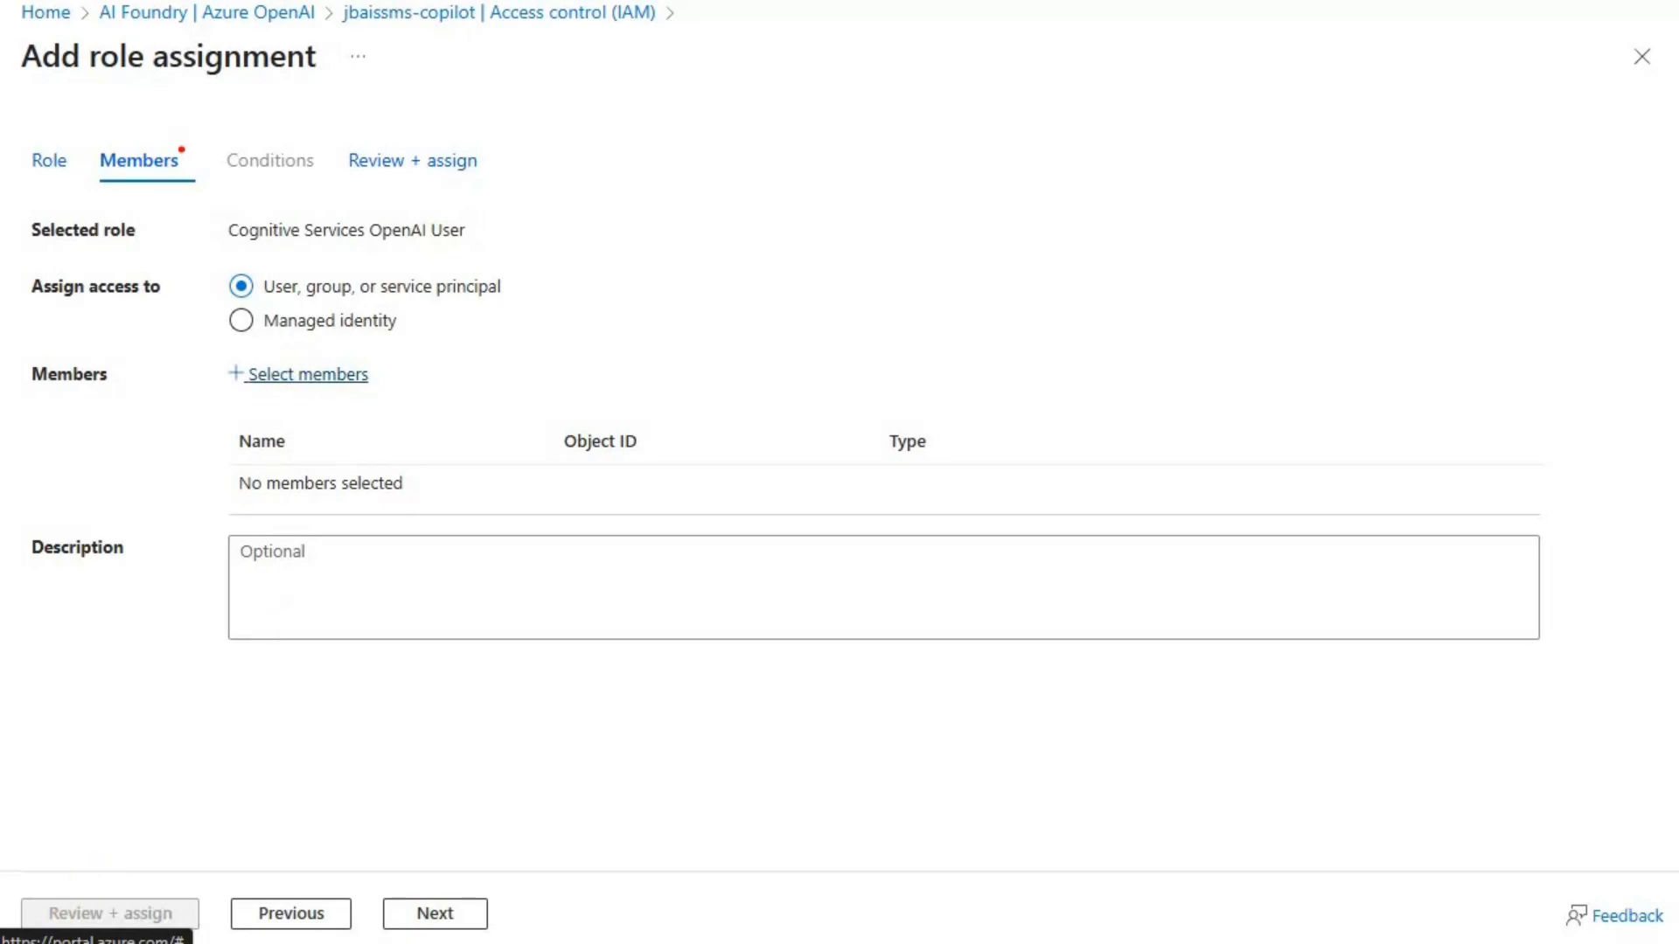
Find the administrator account with "admin", add it as member and assign it the Cognitive Services OpenAI User role
left_click(313, 385)
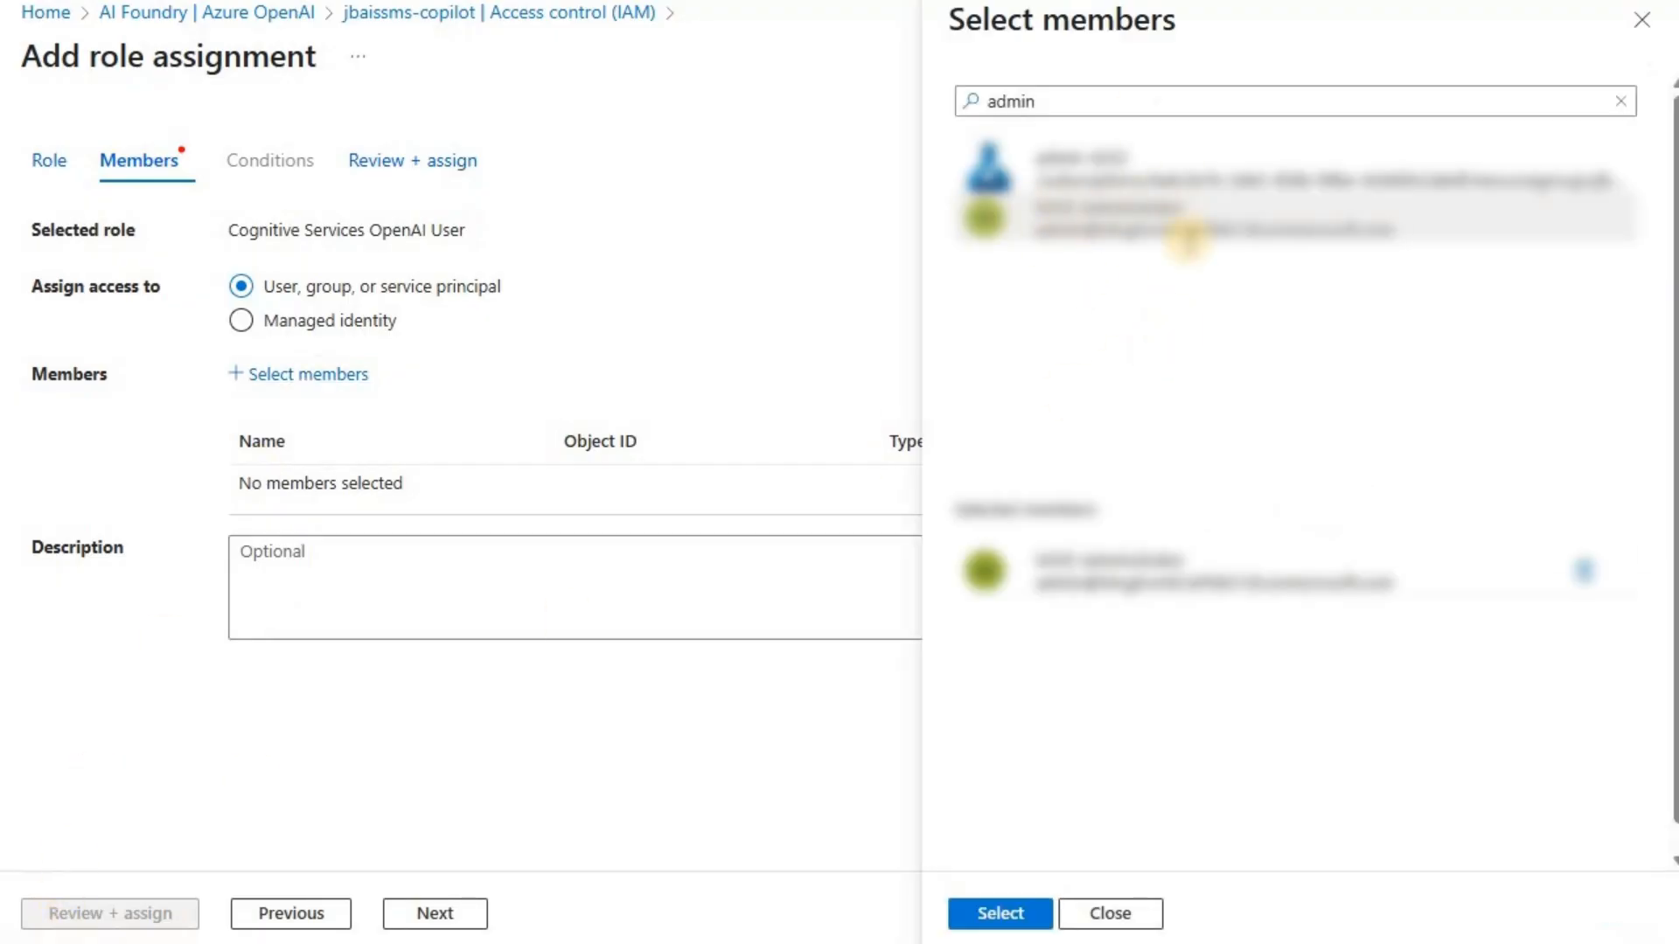
left_click(1028, 917)
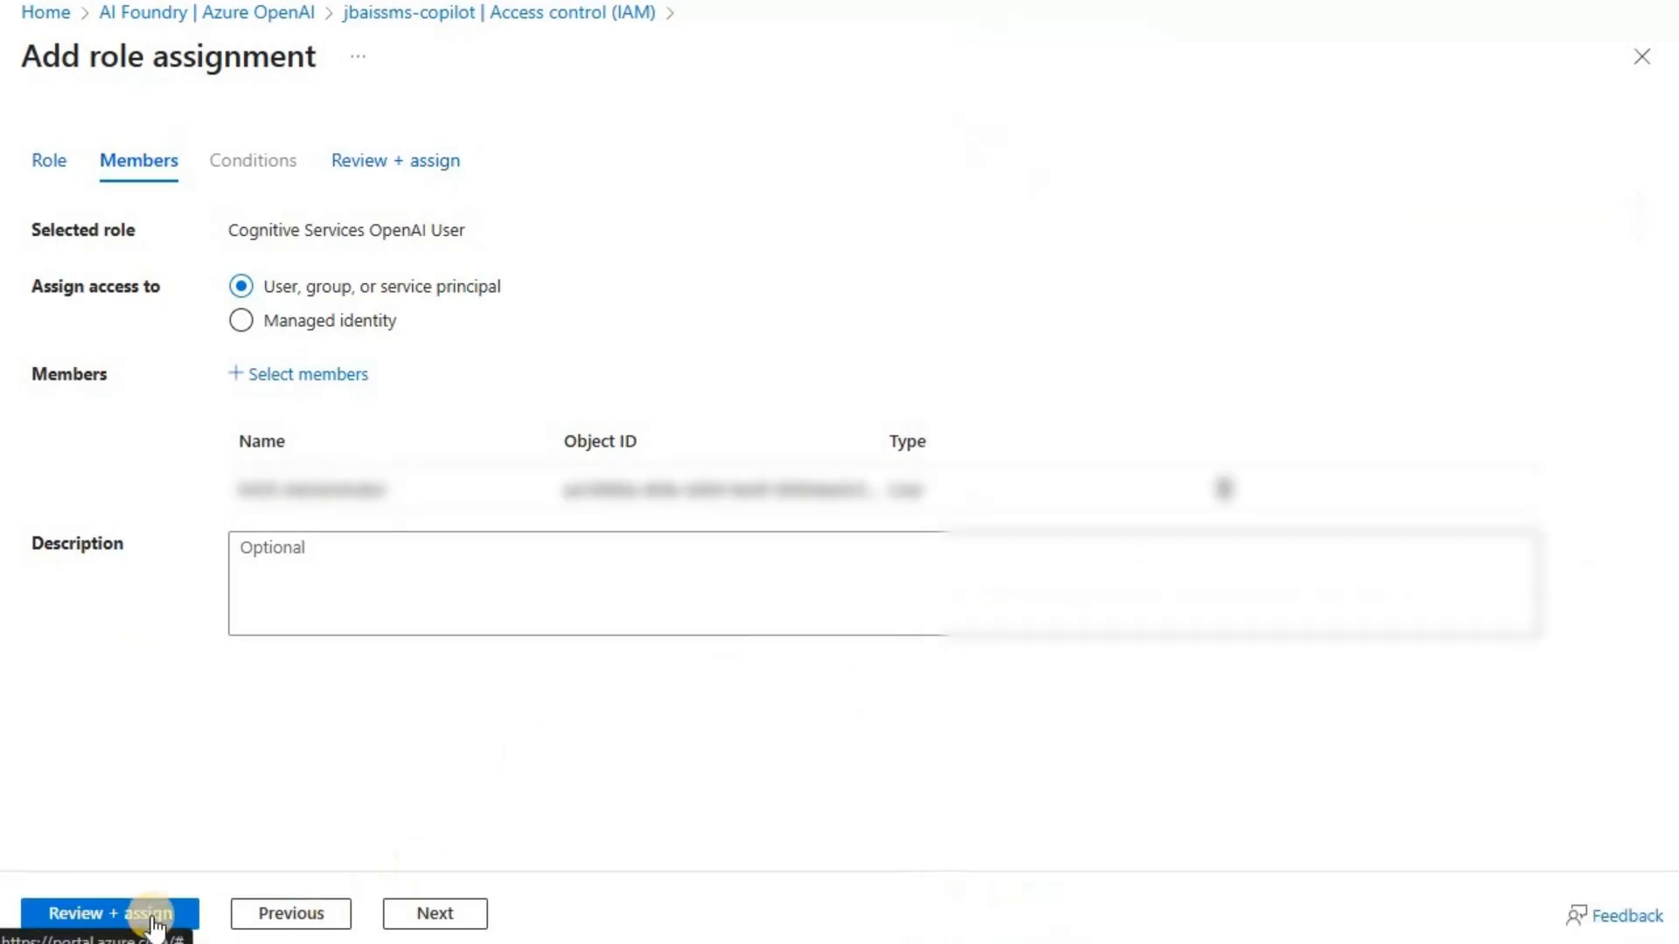
left_click(136, 923)
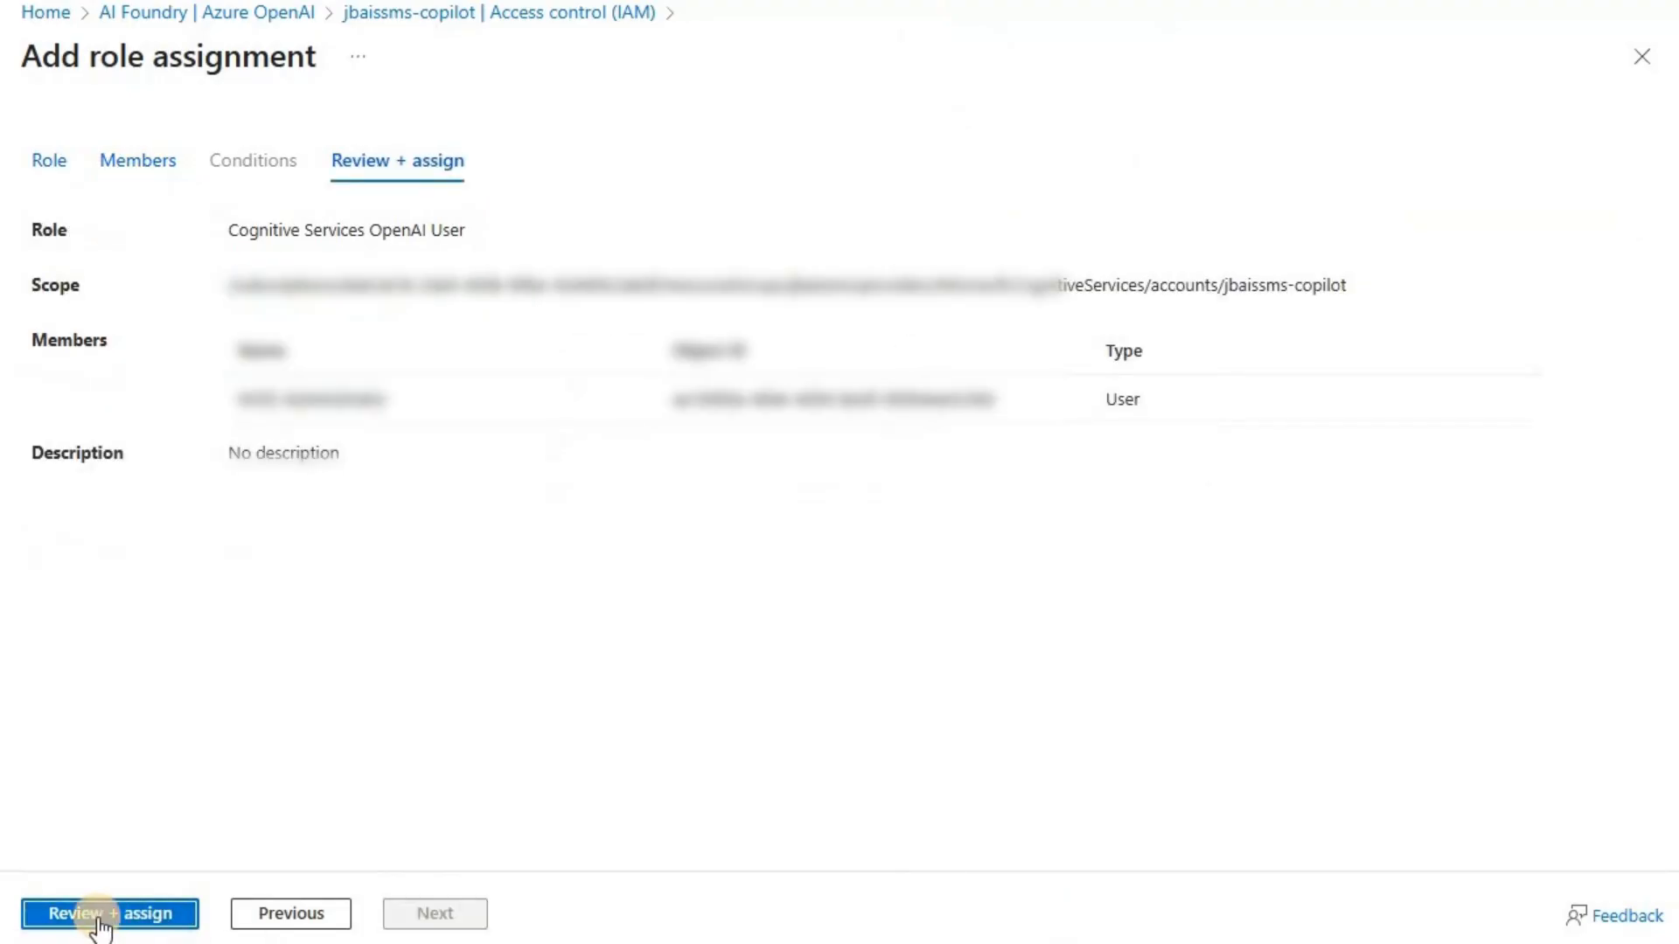
left_click(98, 916)
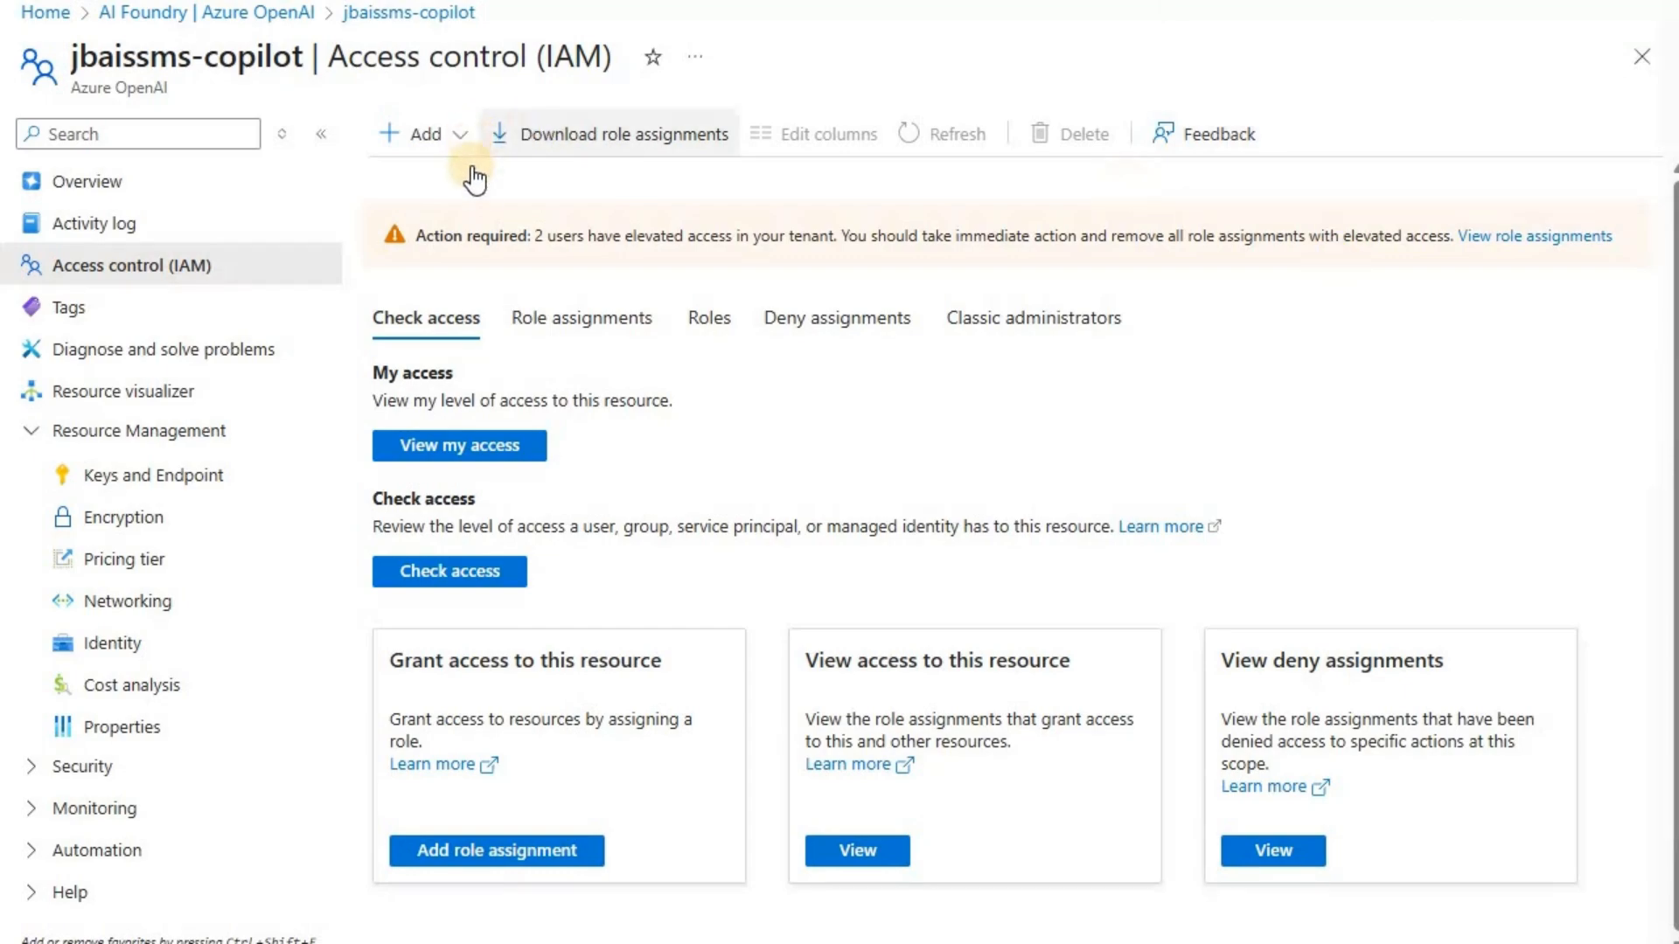
Start another role assignment on jbaissms-copilot with the Cognitive Services OpenAI Contributor role
left_click(426, 134)
left_click(454, 176)
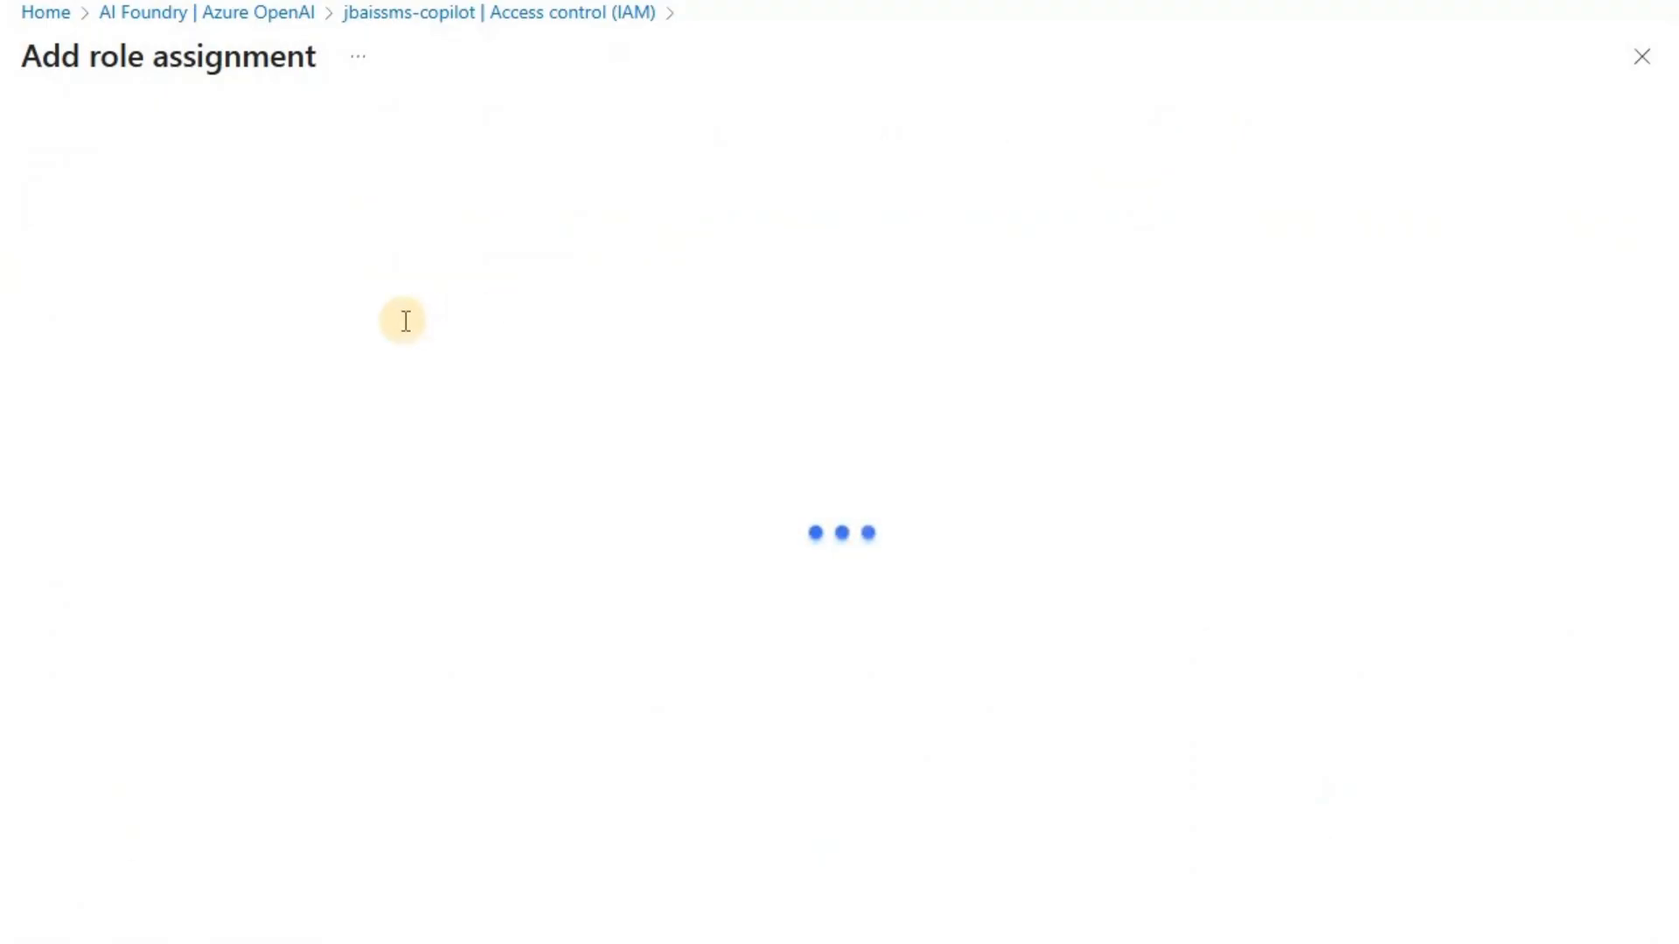
left_click(123, 382)
key("ctrl+v")
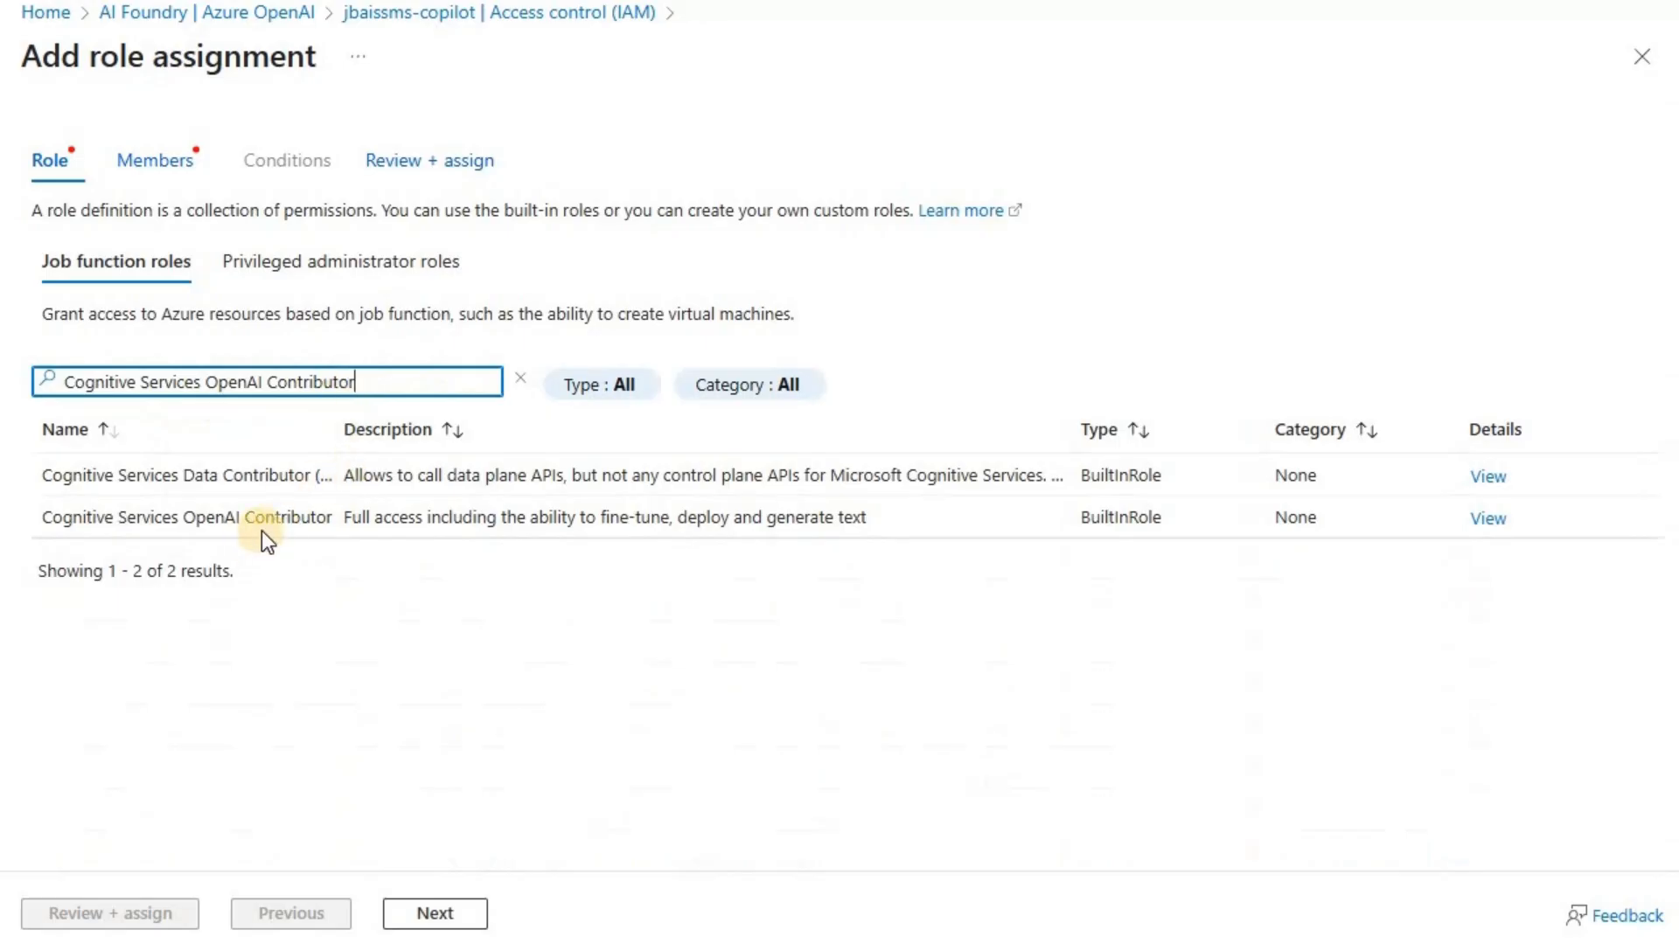
left_click(363, 525)
left_click(434, 914)
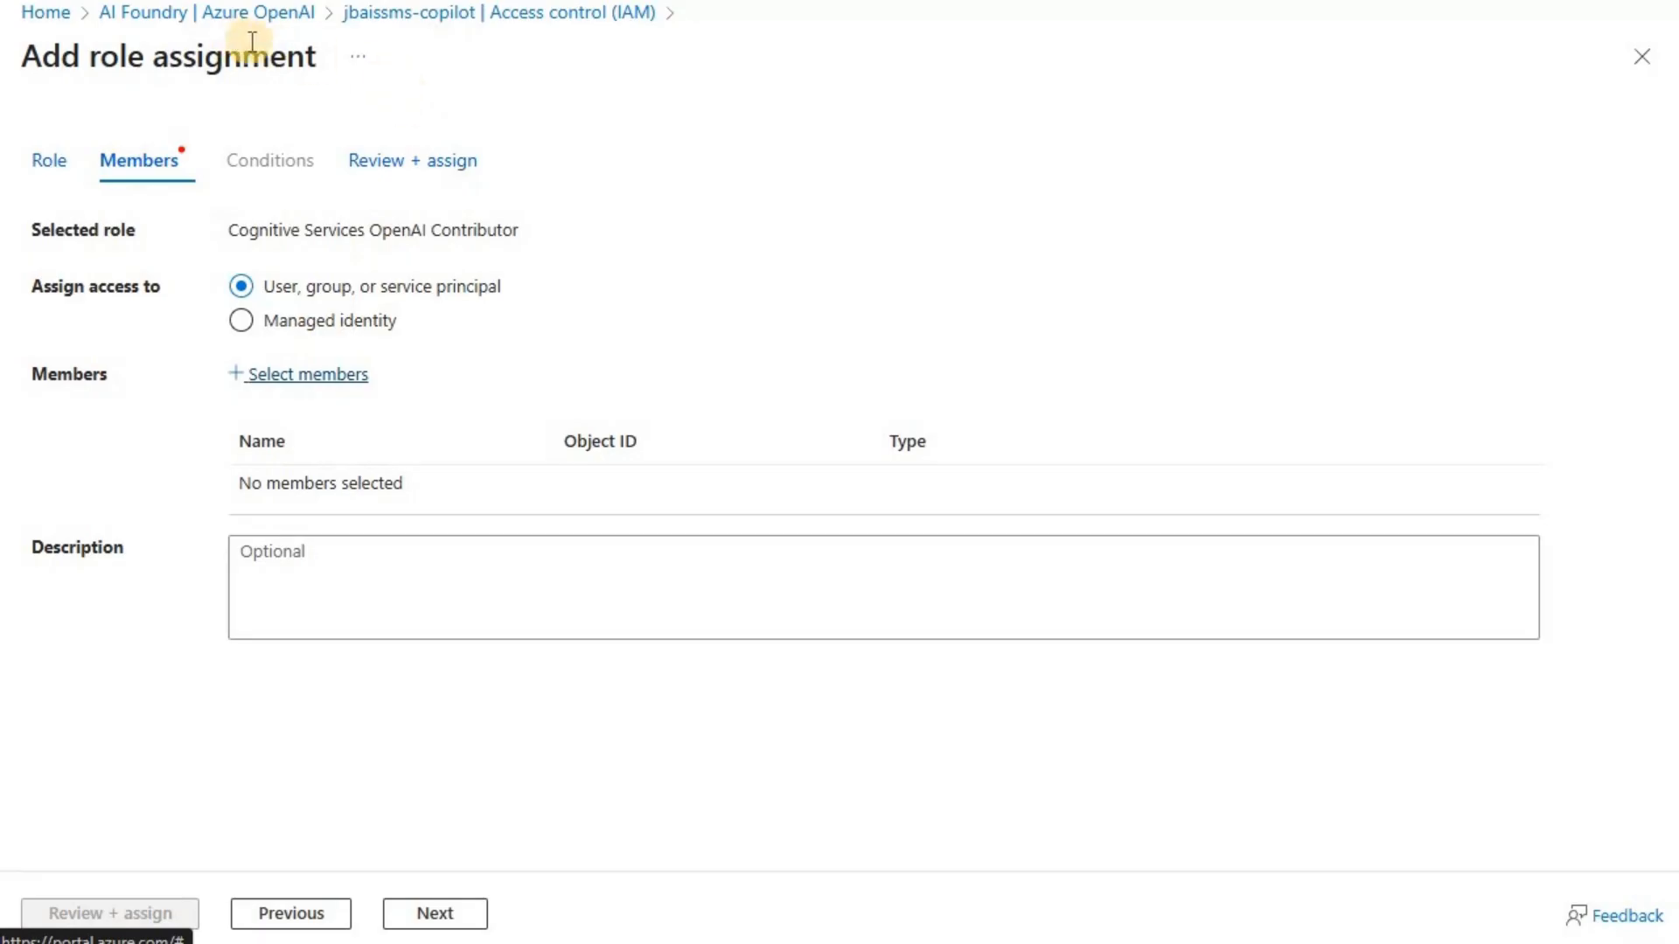
Find the administrator account with "admin", add it as member and assign it the Cognitive Services OpenAI Contributor role
left_click(326, 385)
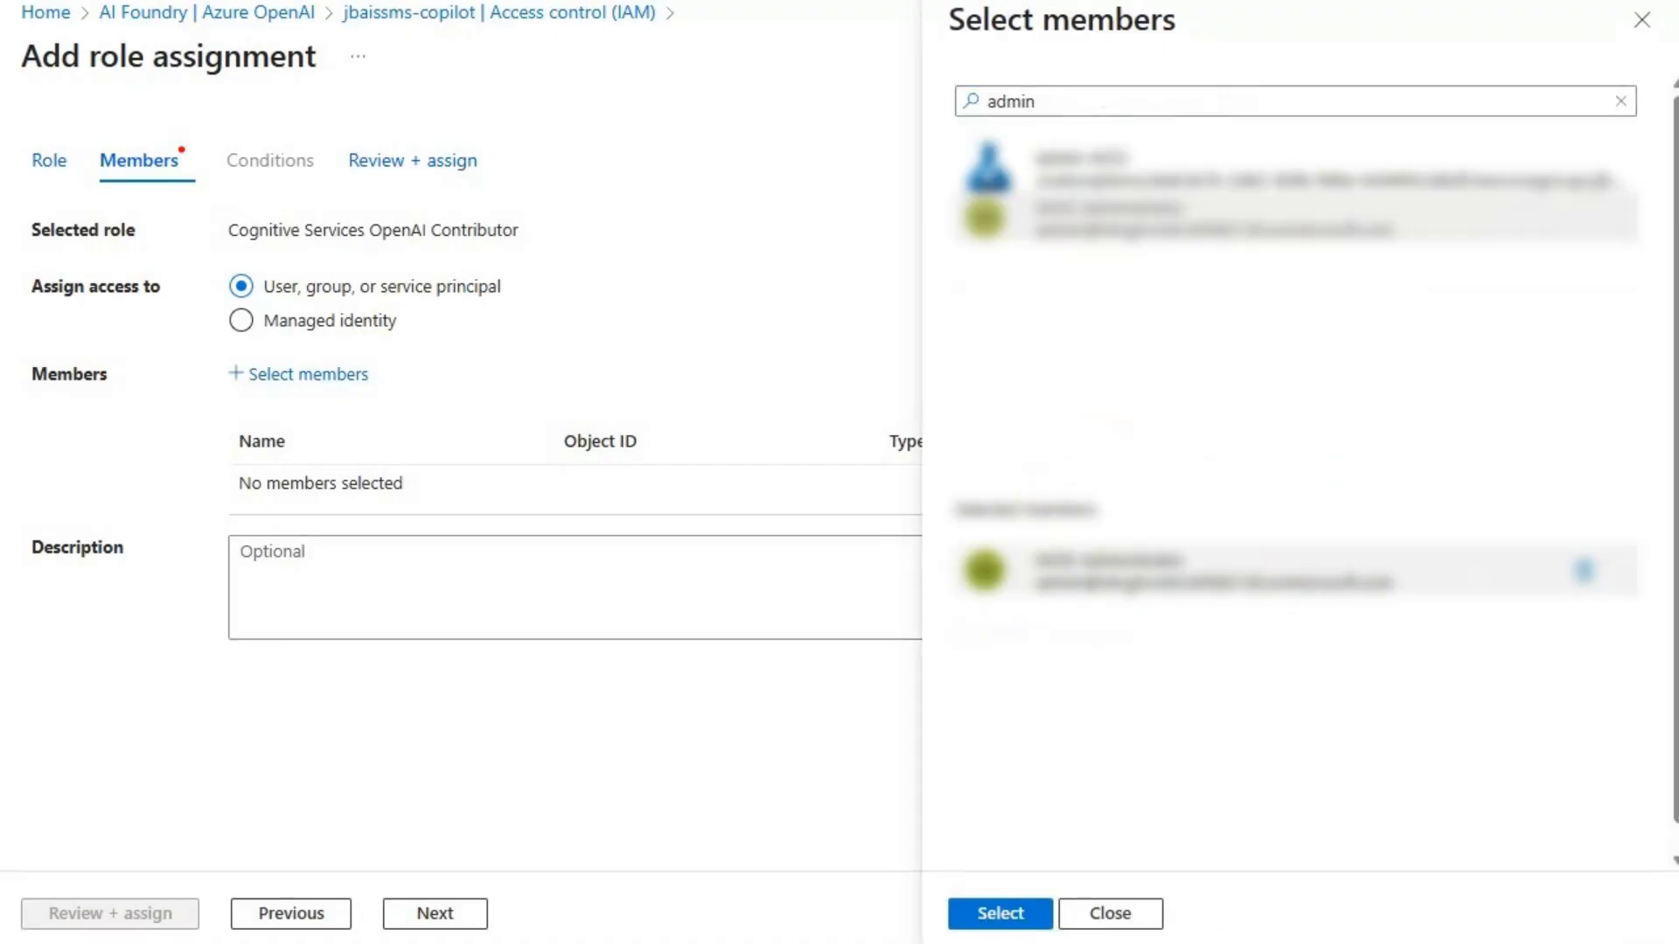
left_click(1012, 917)
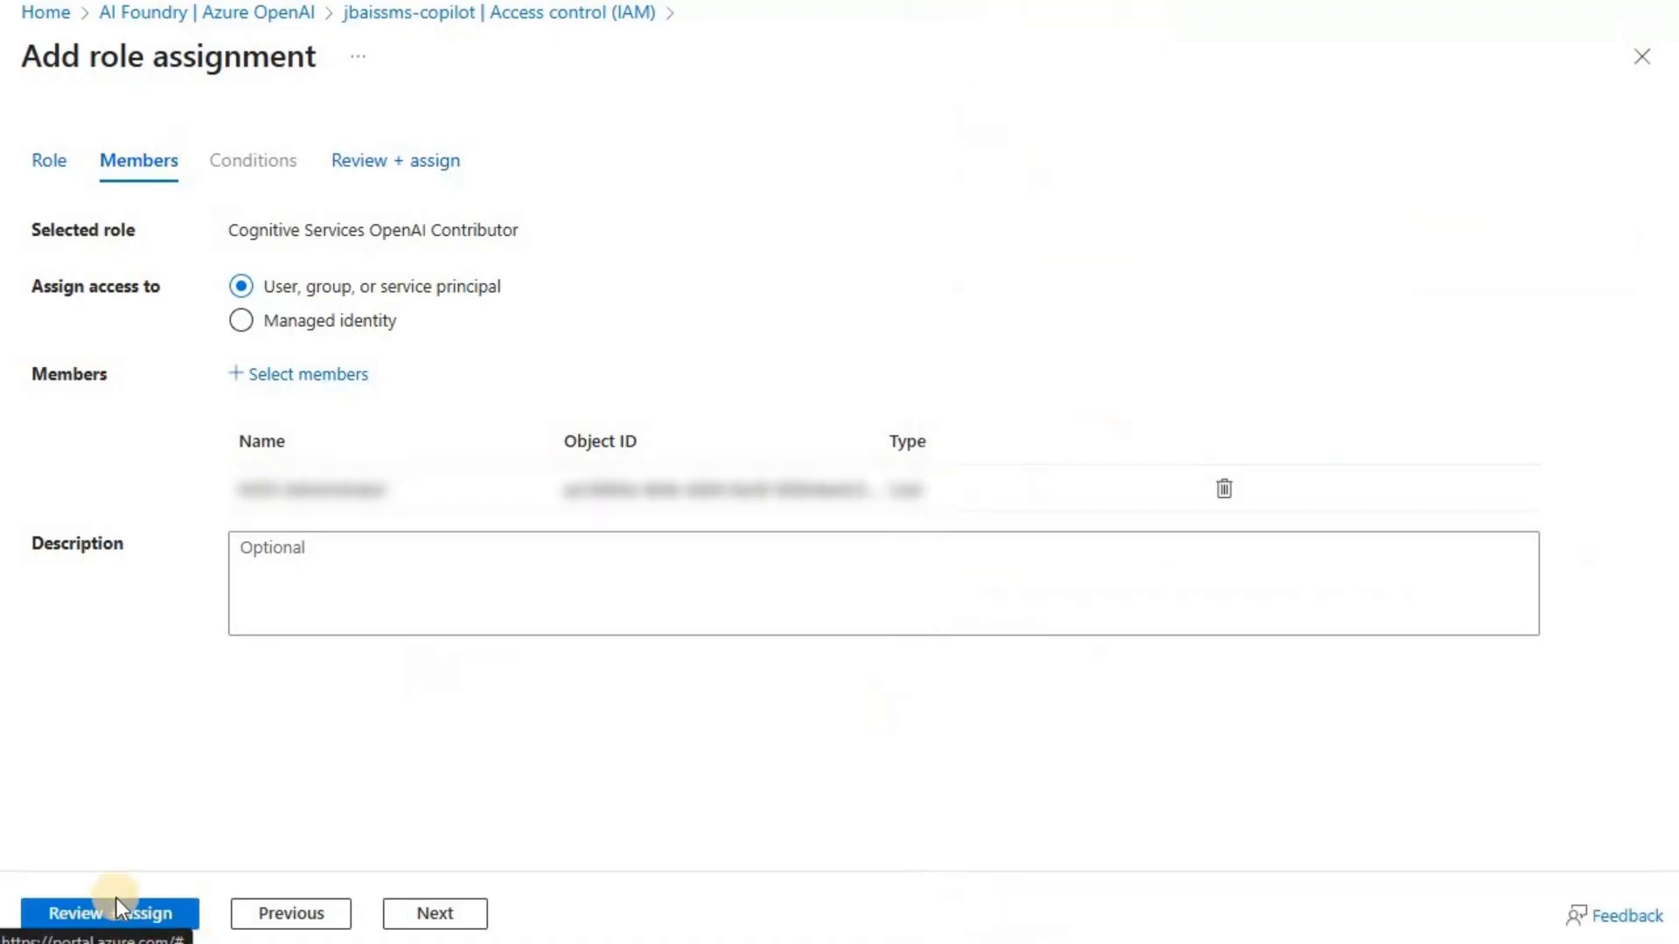
left_click(107, 909)
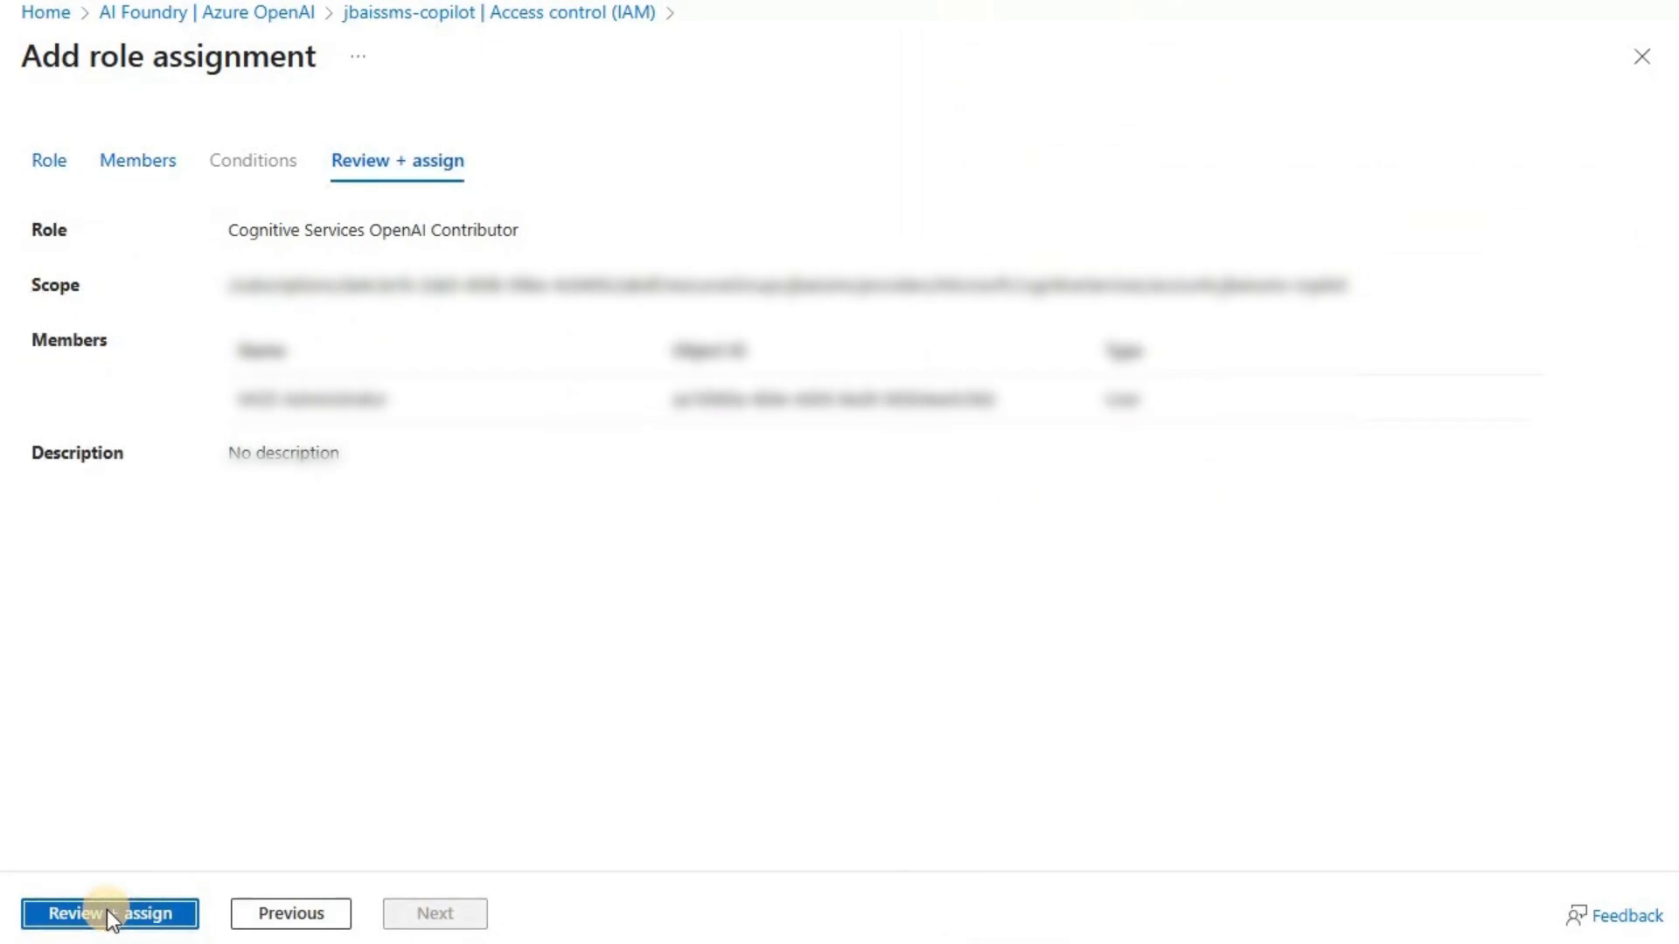
left_click(107, 910)
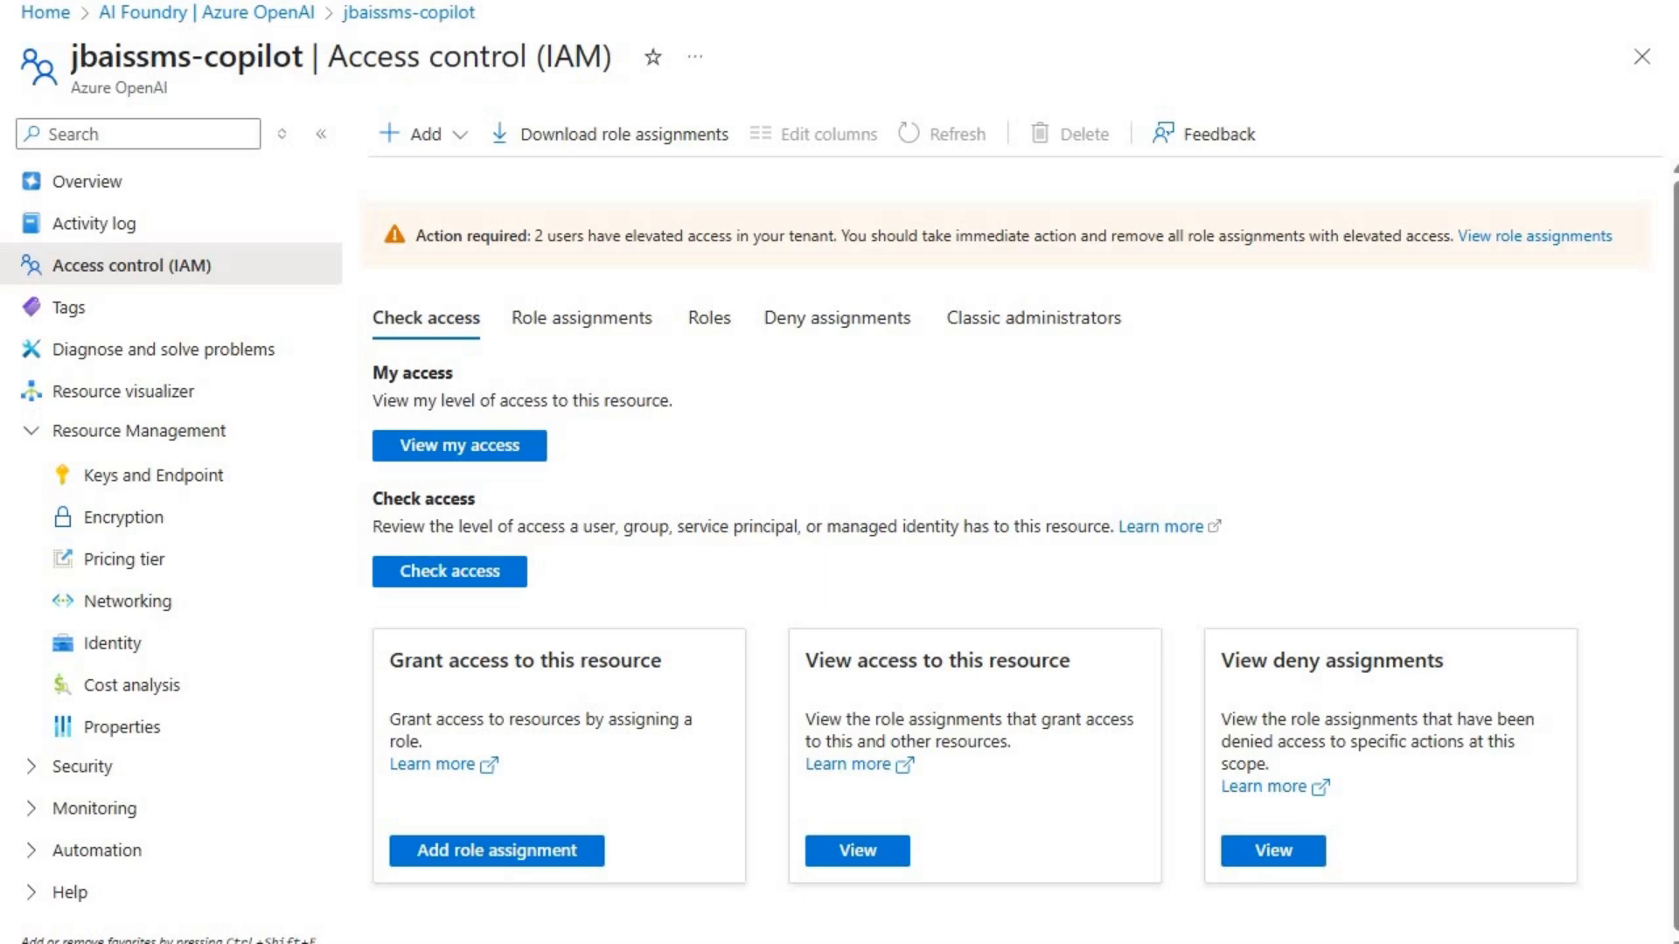
Switch to SSMS, launch Copilot with the filled-in endpoint and deployment, and widen the Copilot chat pane
left_click(1530, 909)
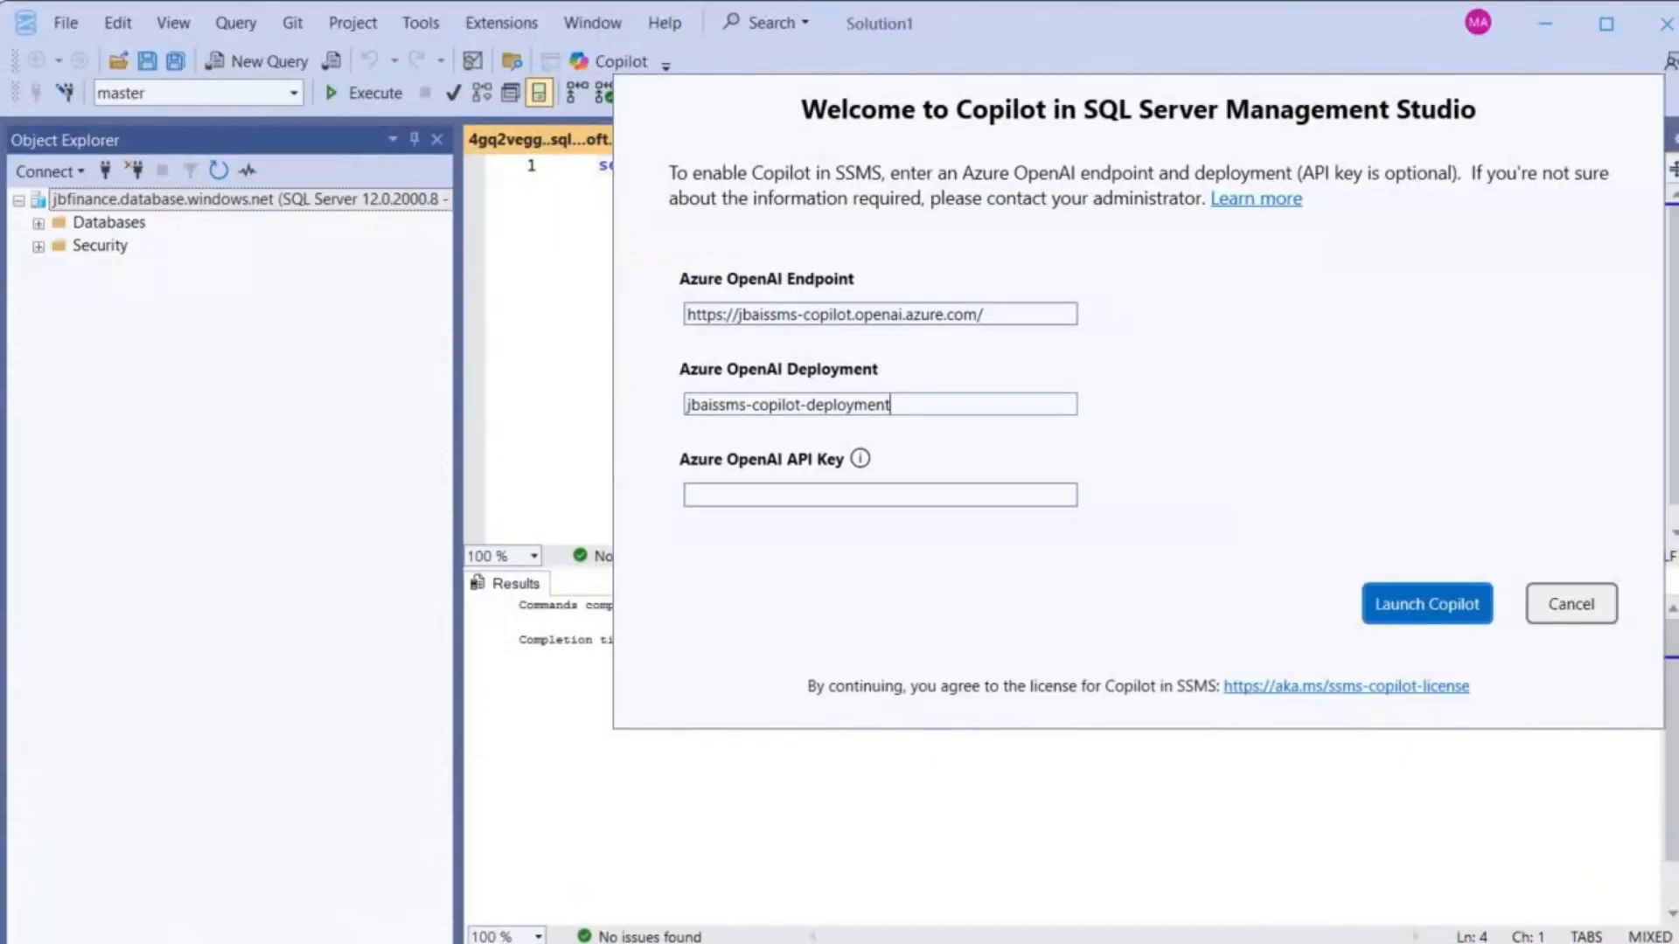
key("Return")
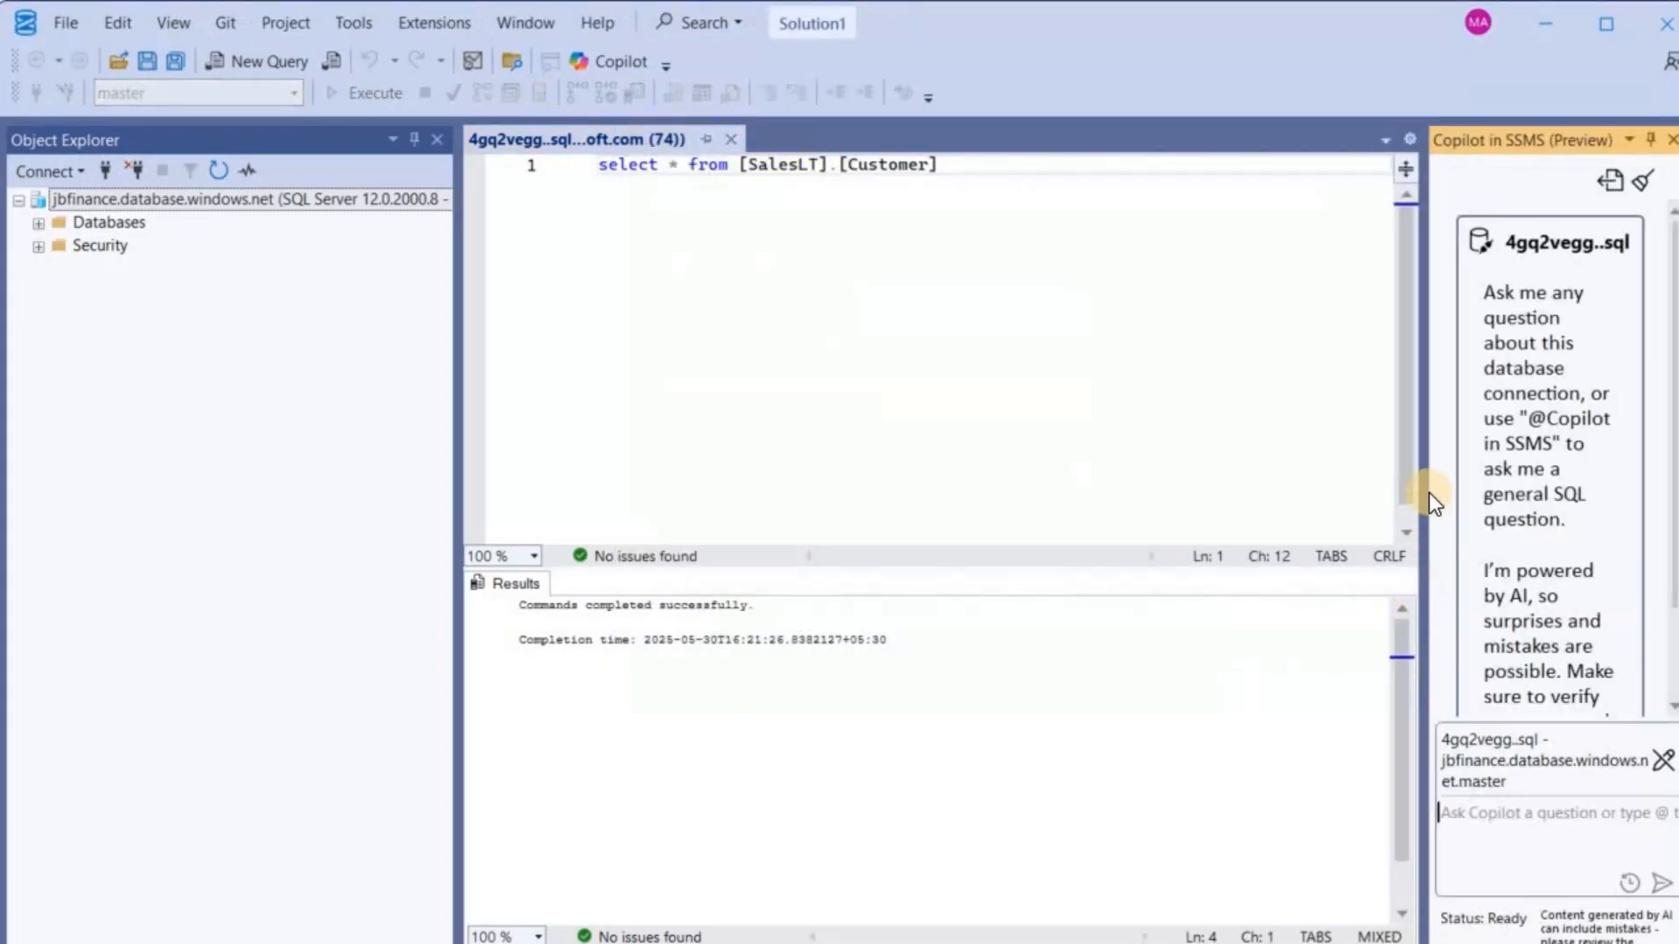
left_click_drag(1417, 484, 1177, 505)
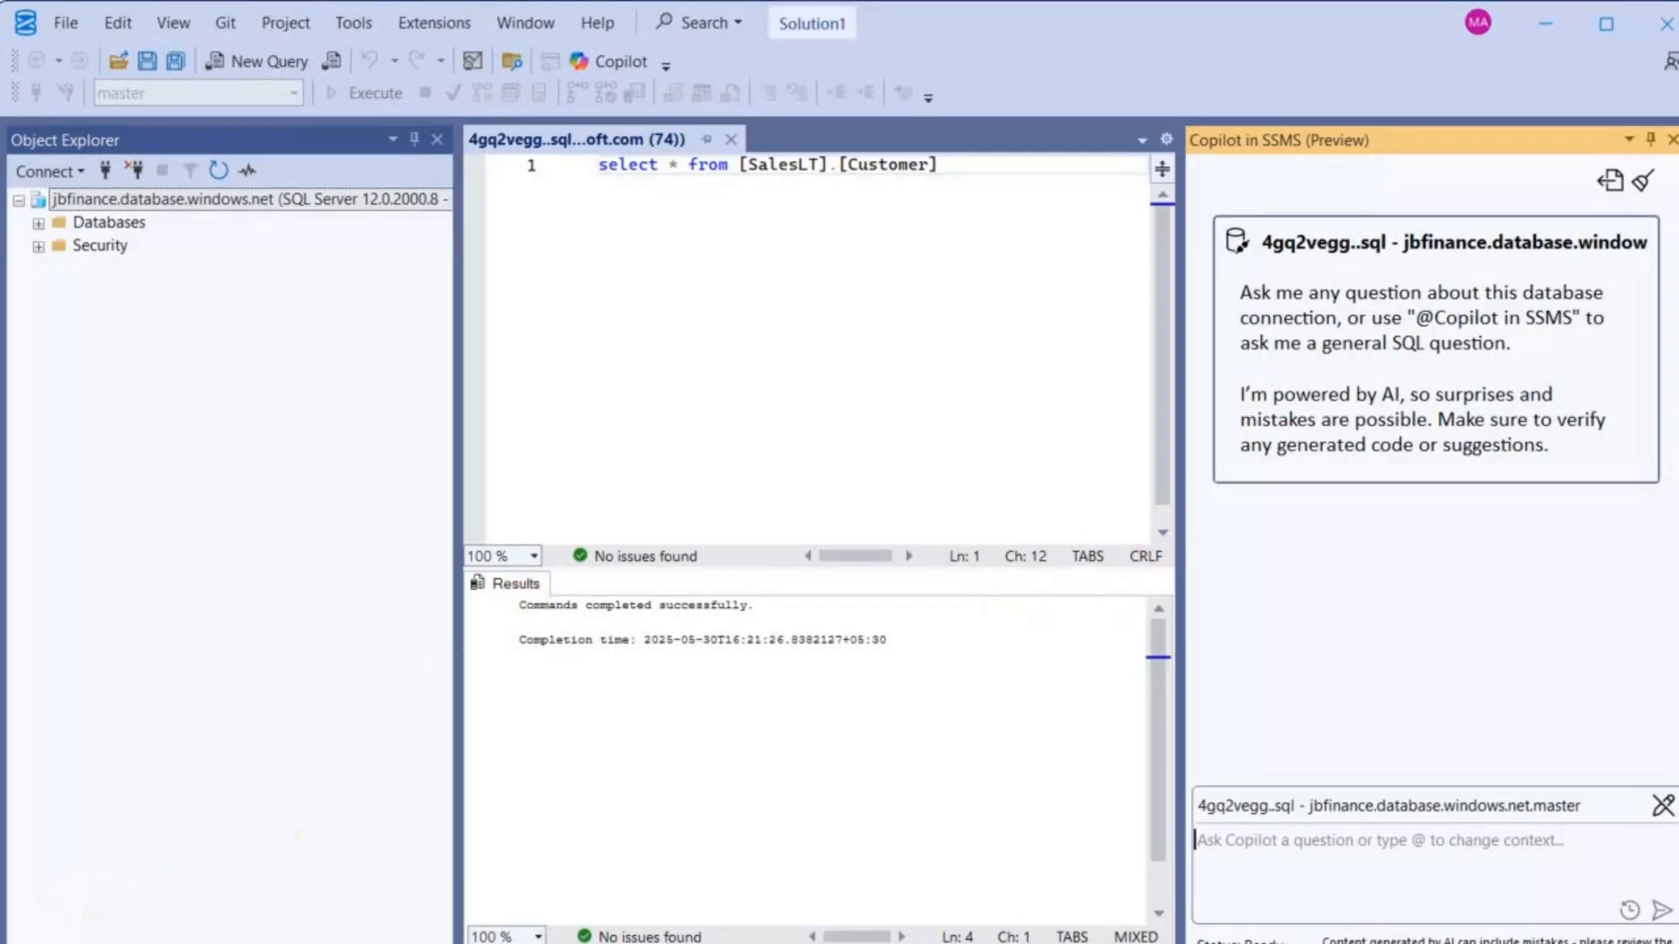
Ask Copilot "How many rows we have on table [SalesLT].[Customer]" in the jbfinance database context
left_click(1421, 841)
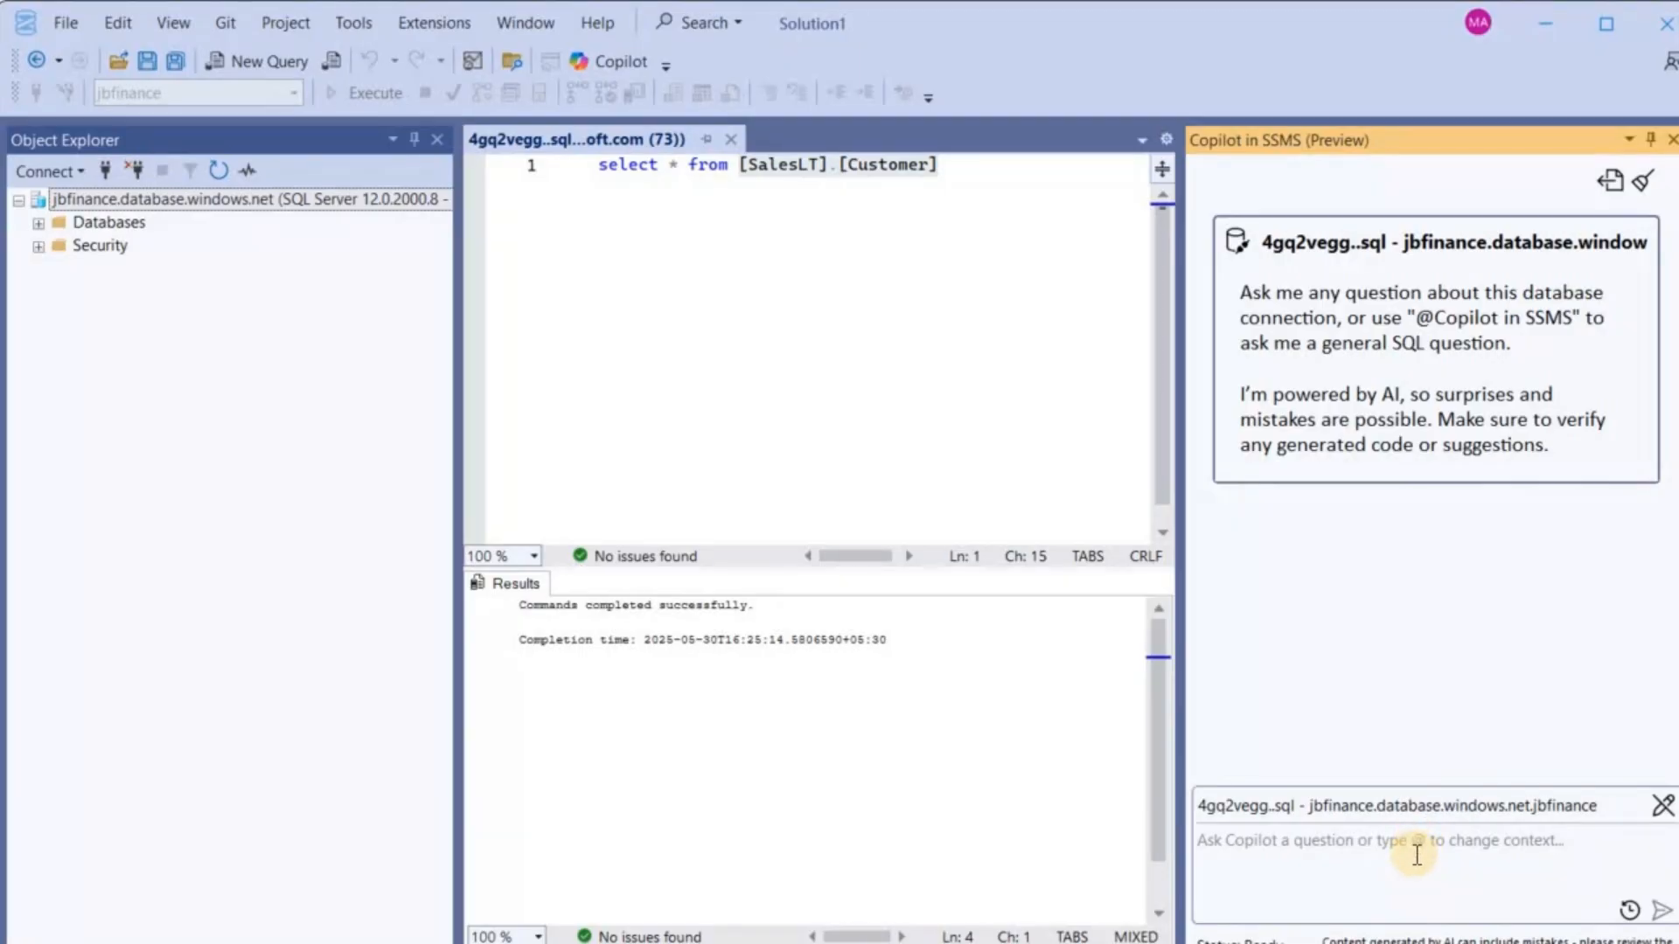
left_click(1417, 854)
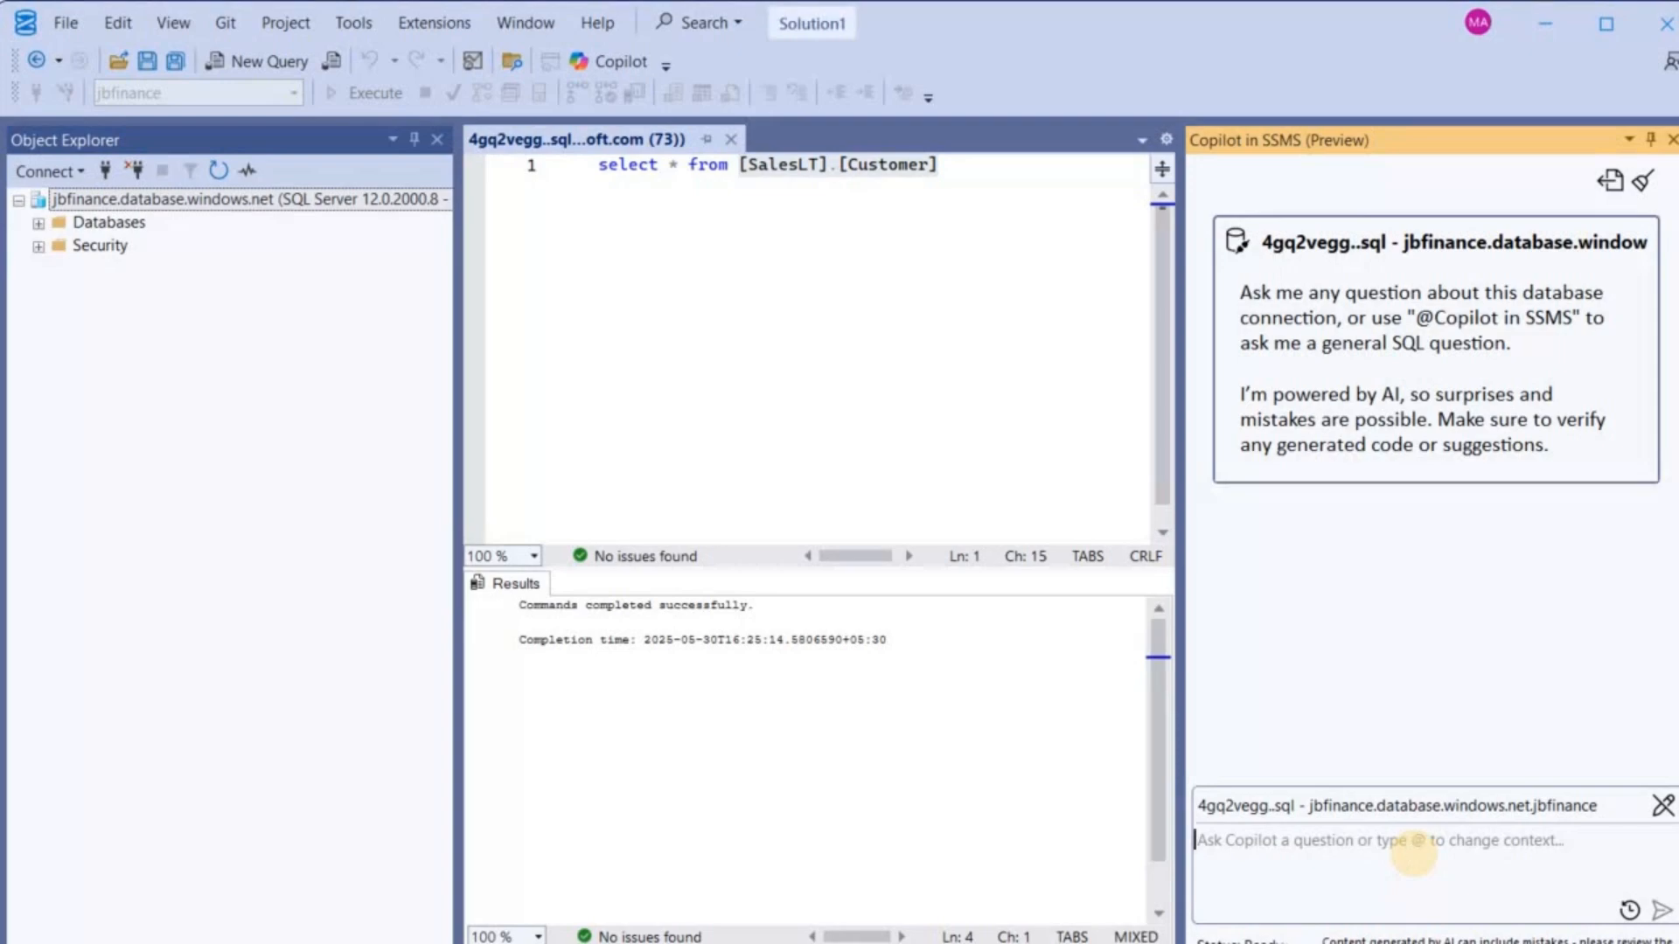
type("How ma")
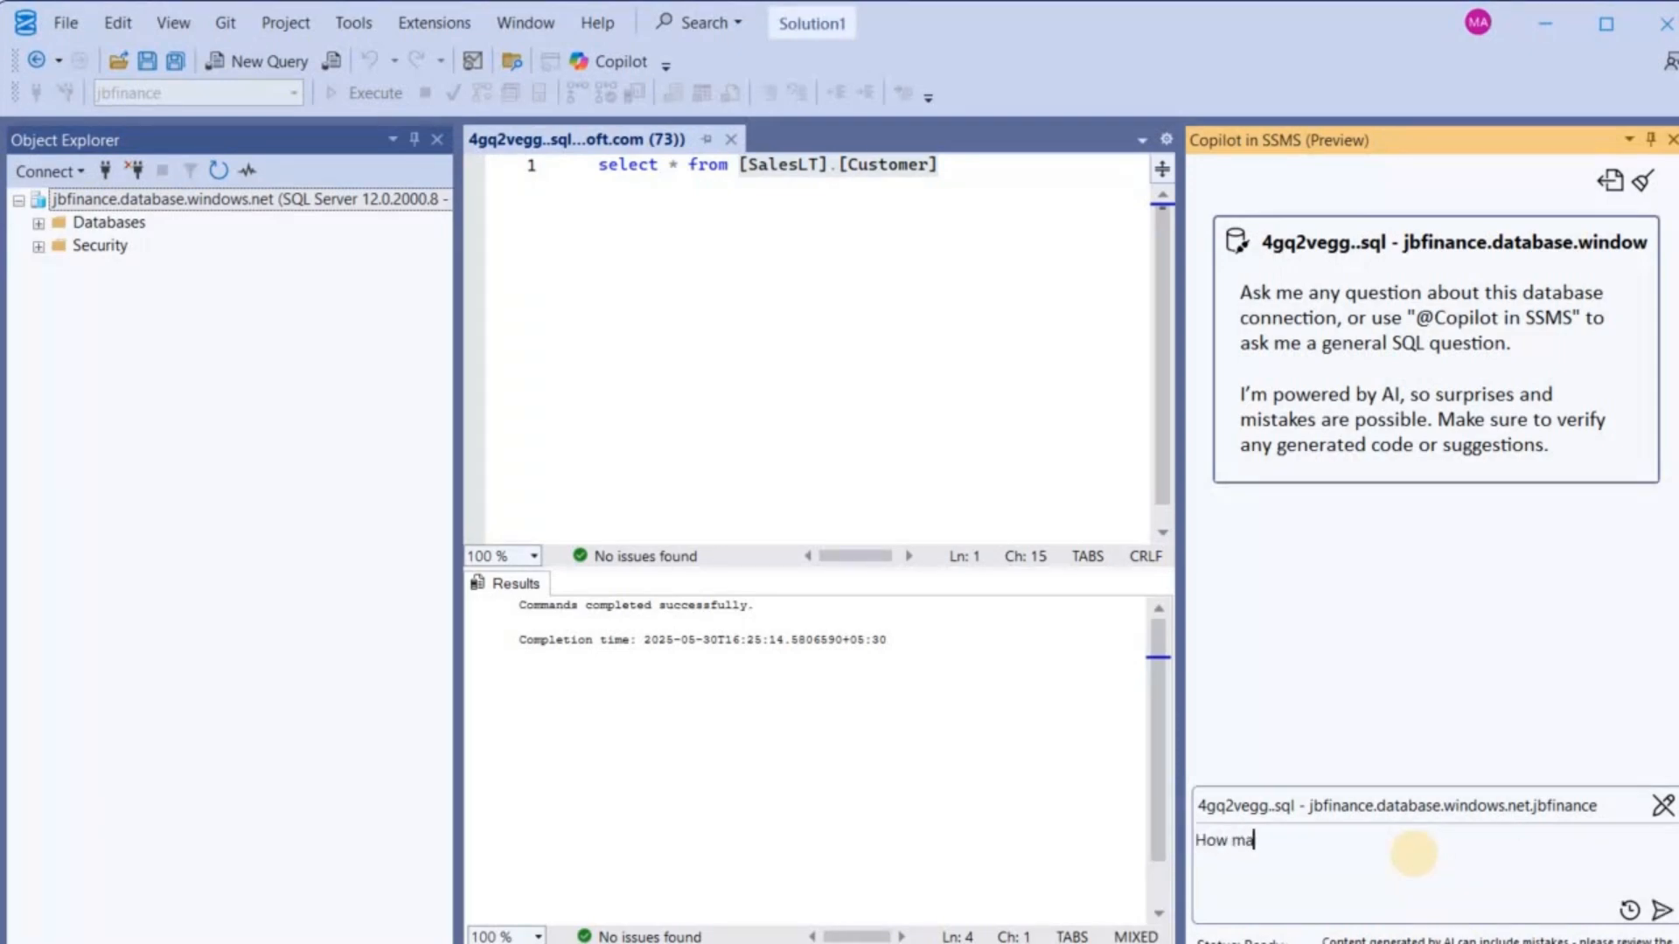
type("ny rows we have on table")
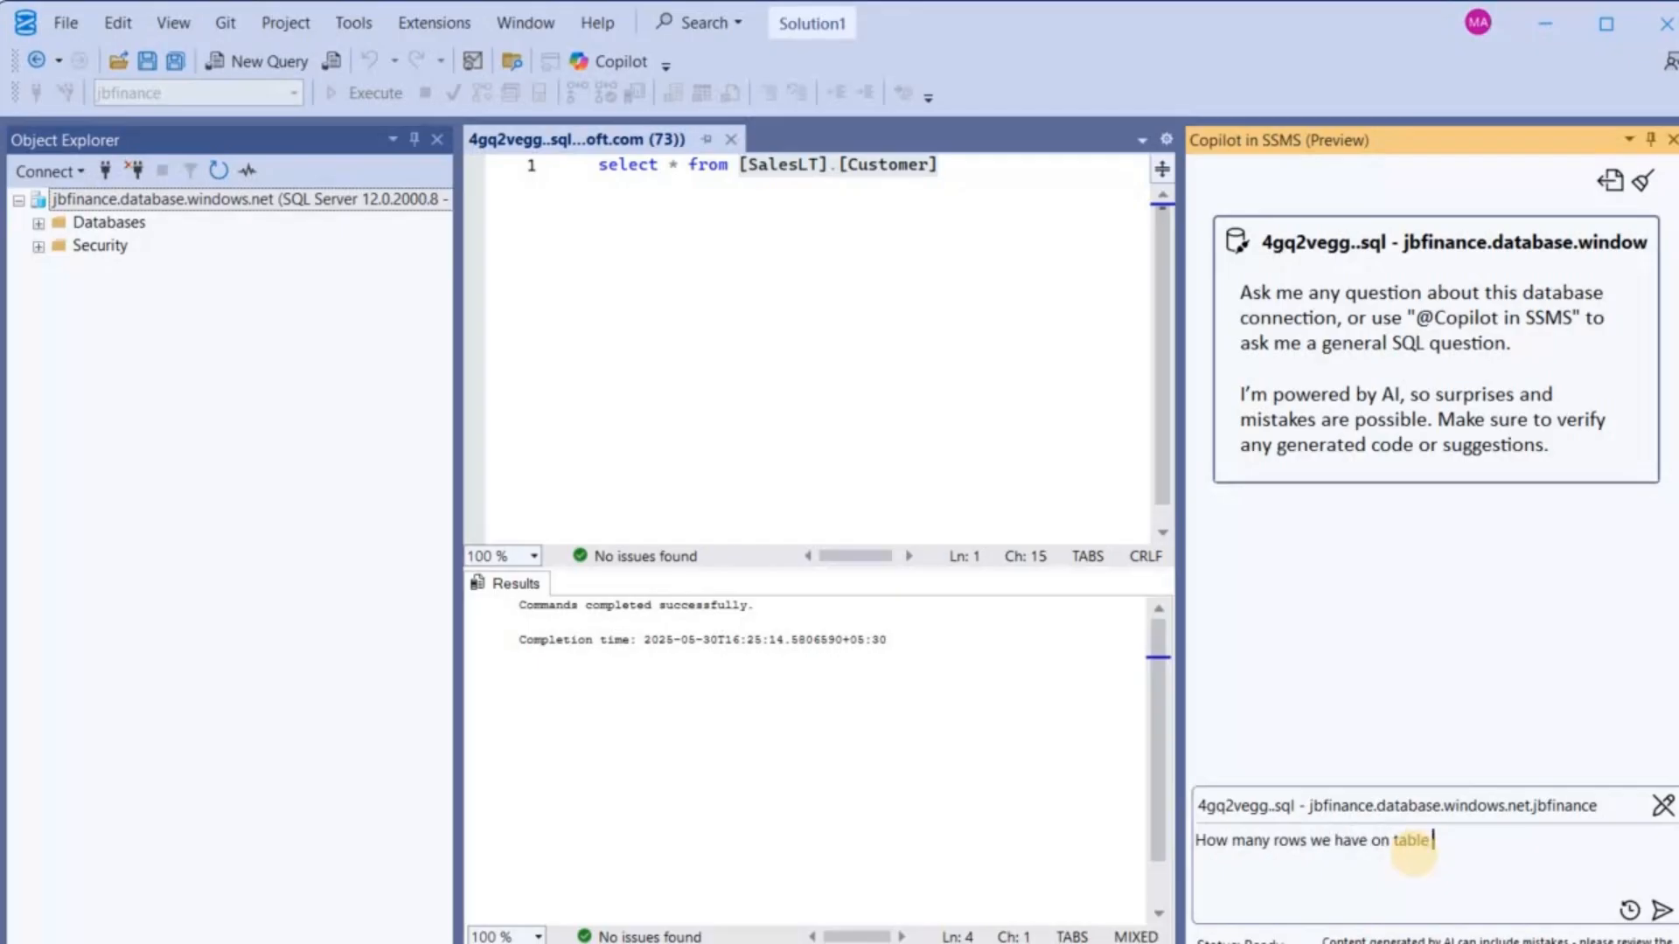
type("[SalesLT].[Customer]")
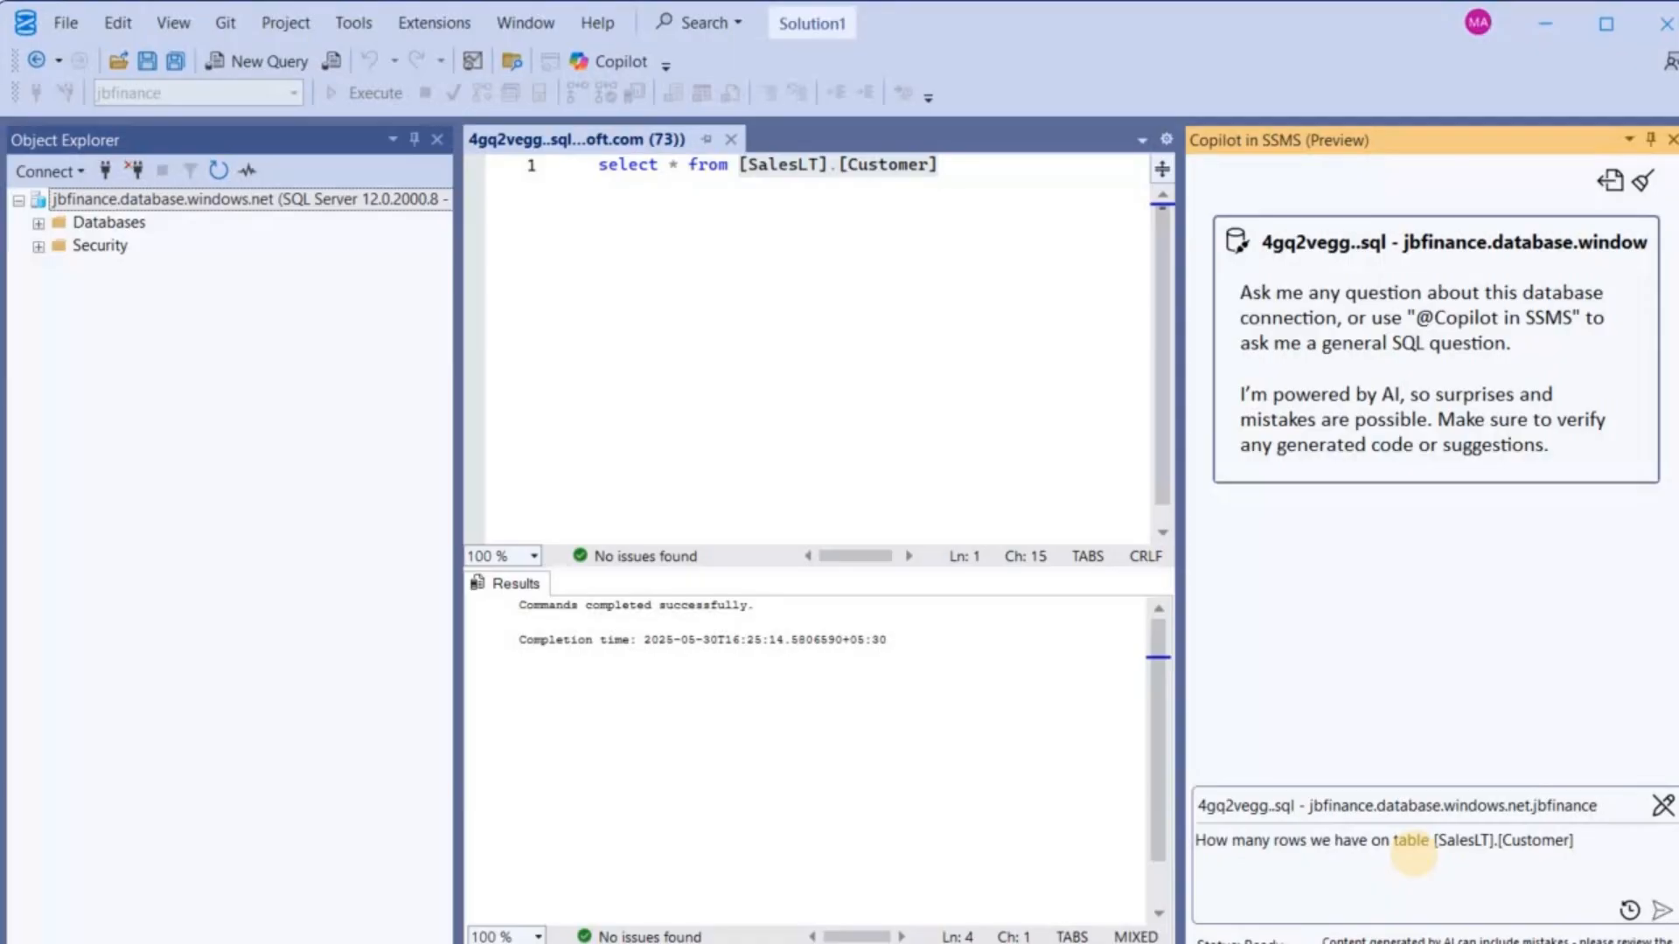
key("Return")
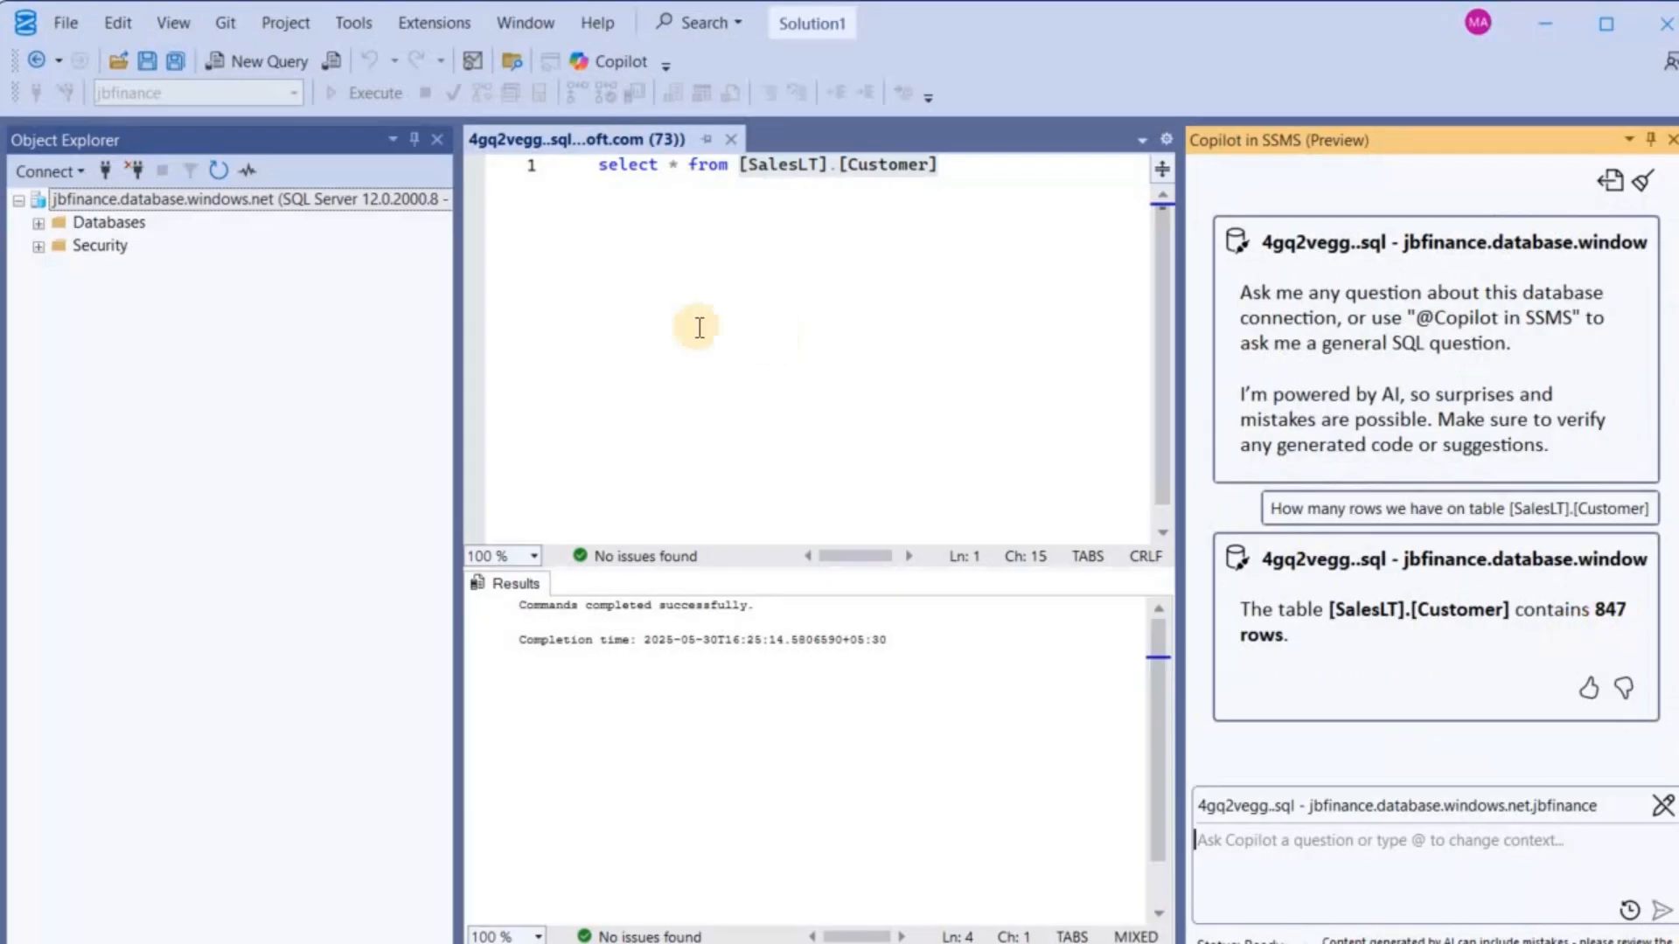
Run the select query on [SalesLT].[Customer] and go to the last row of its result grid
left_click(629, 166)
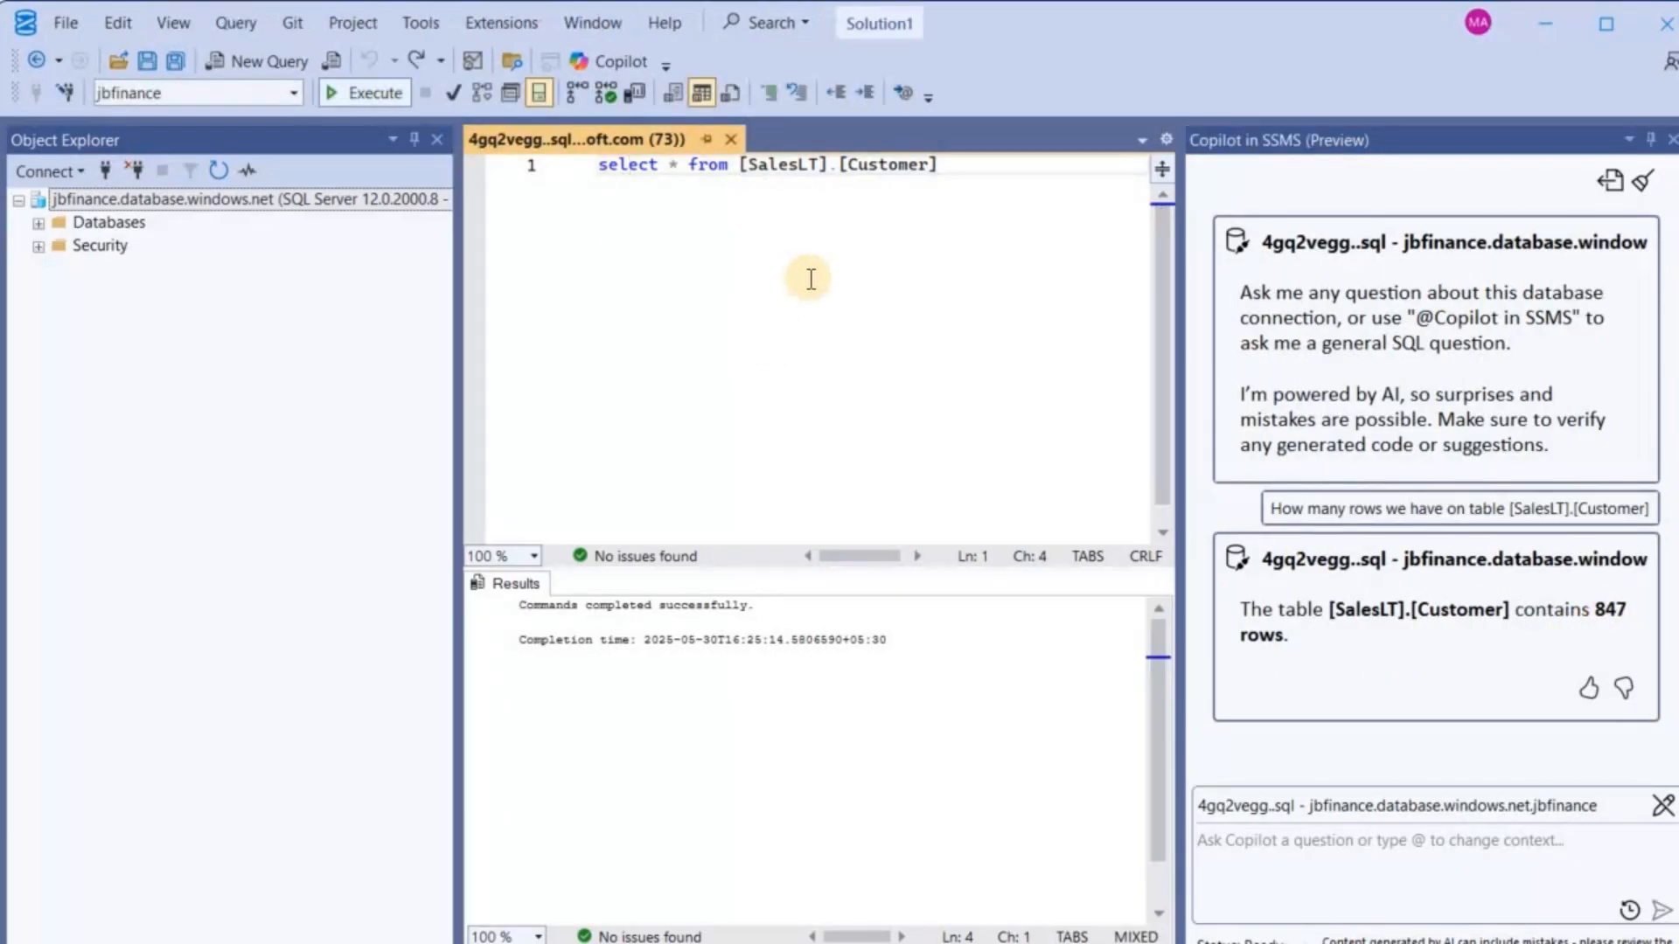
key("F5")
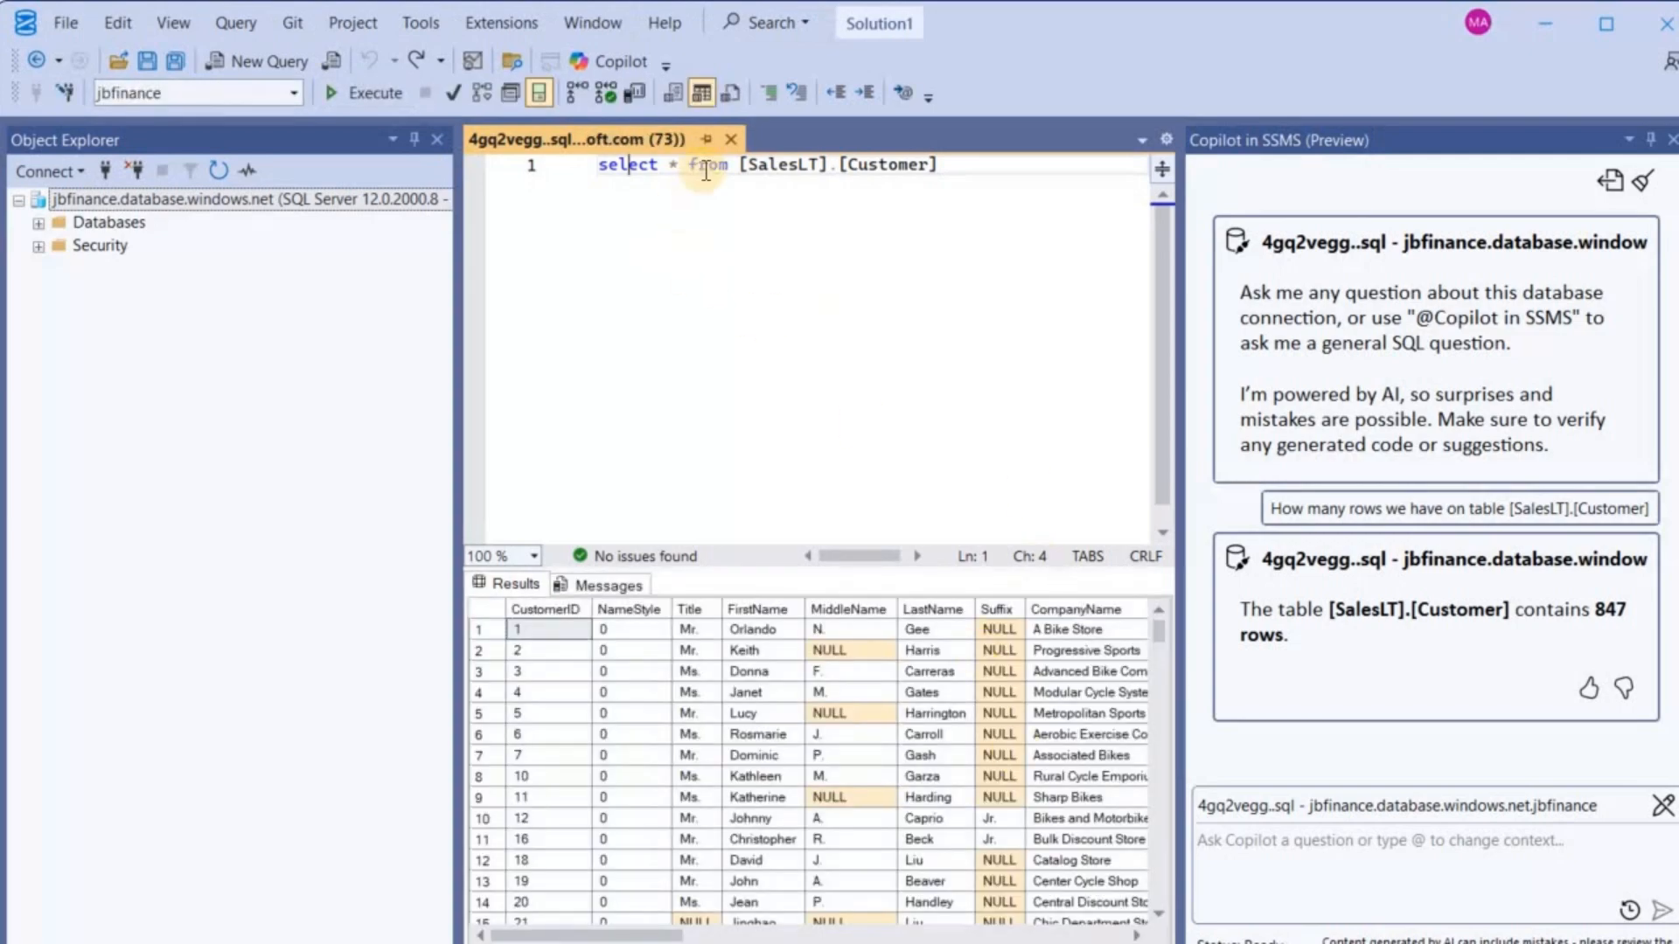
left_click(733, 763)
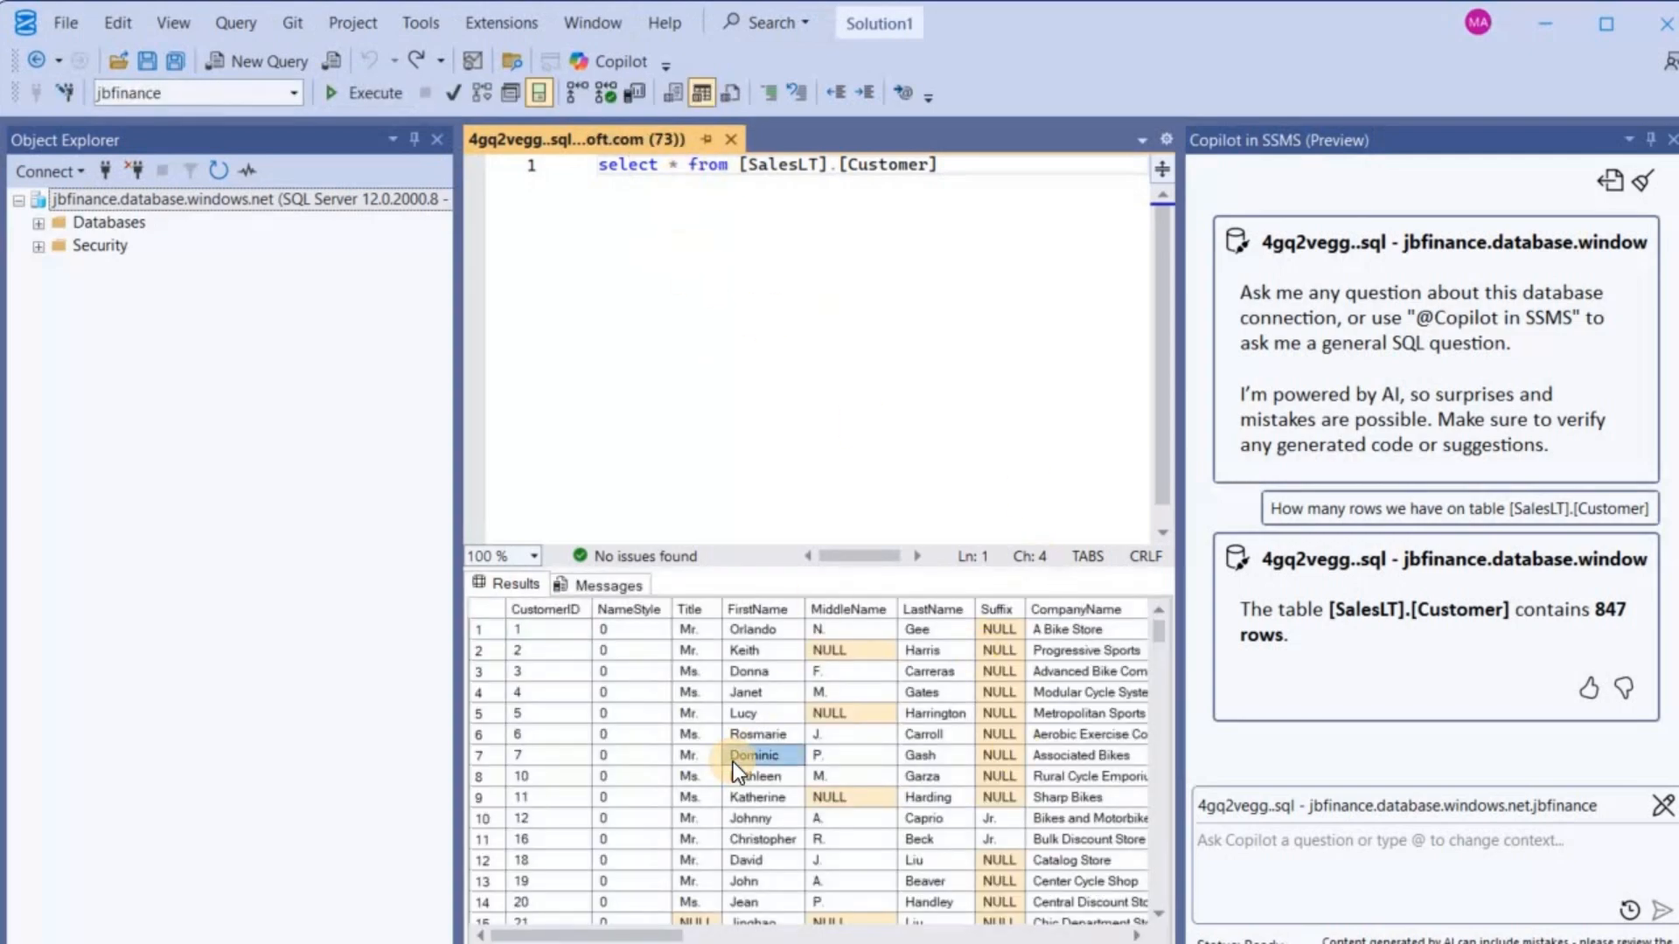
key("ctrl+End")
key("Home")
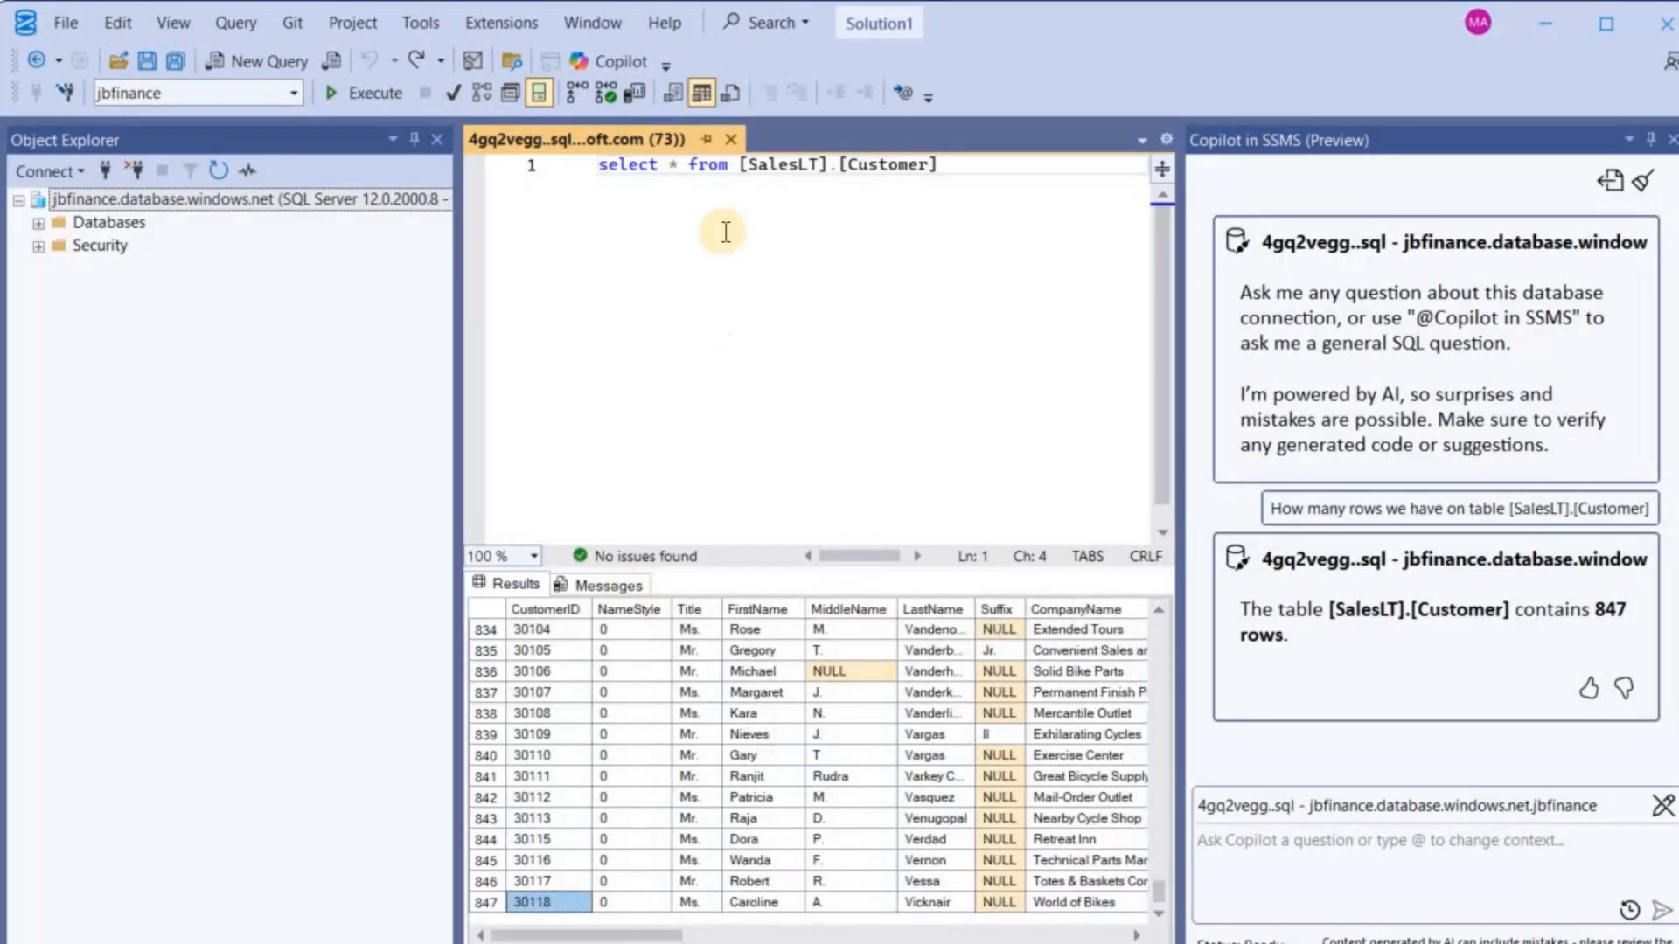
Change the query to select count(*) from [SalesLT].[Customer] and execute it
left_click(669, 166)
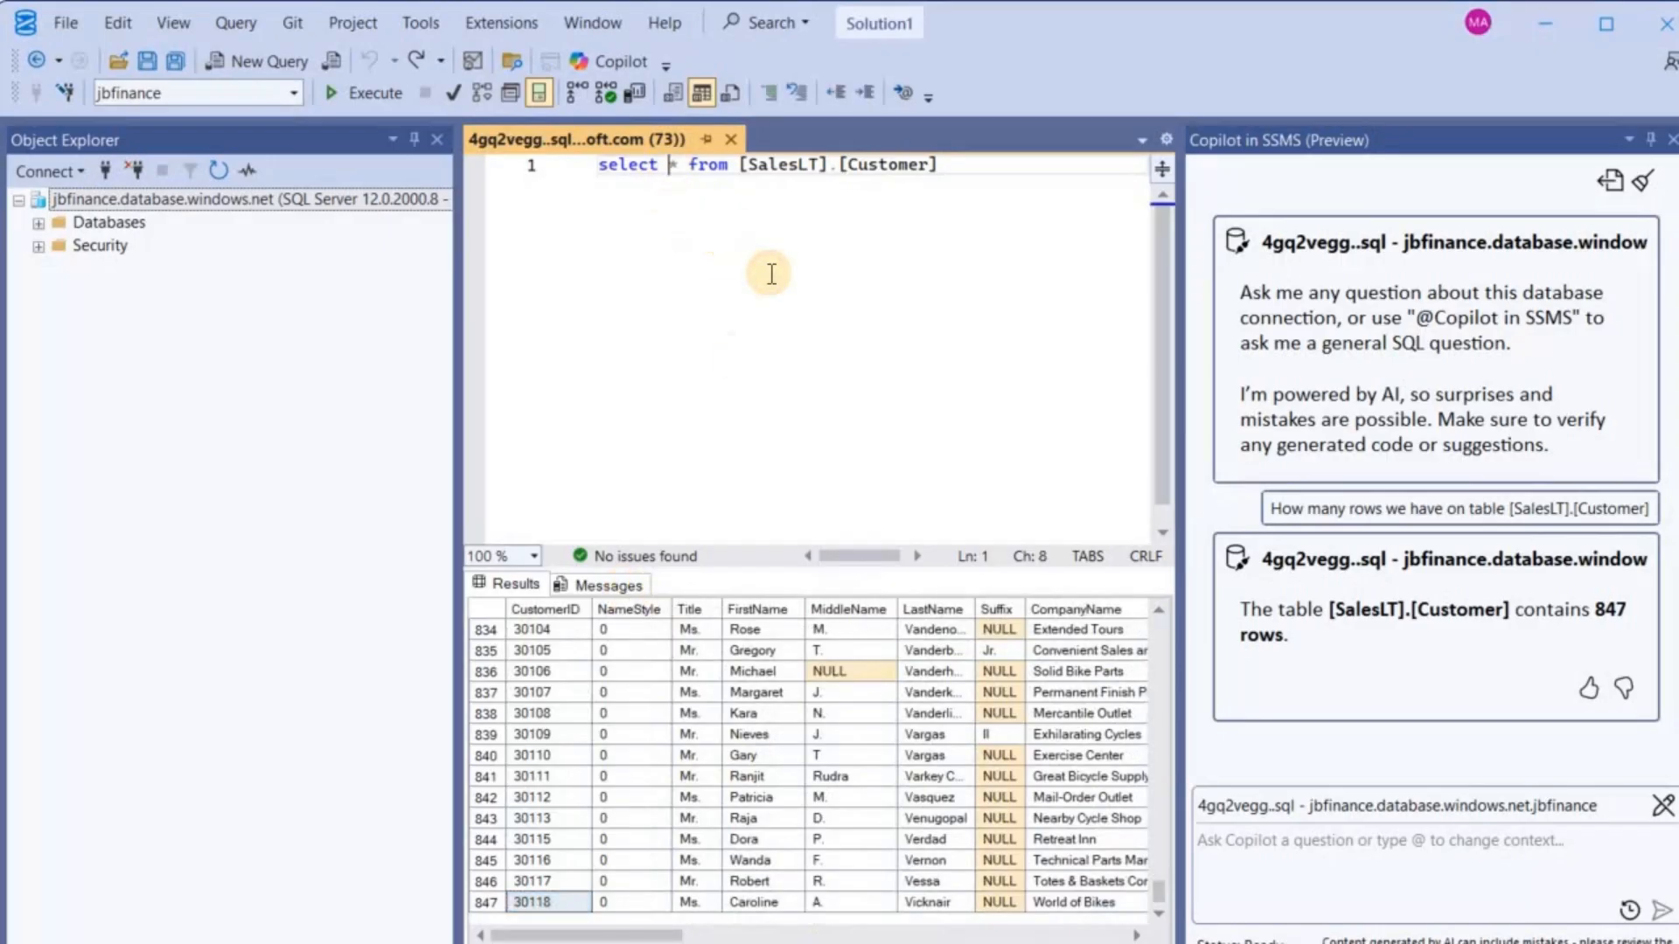
type("count(*")
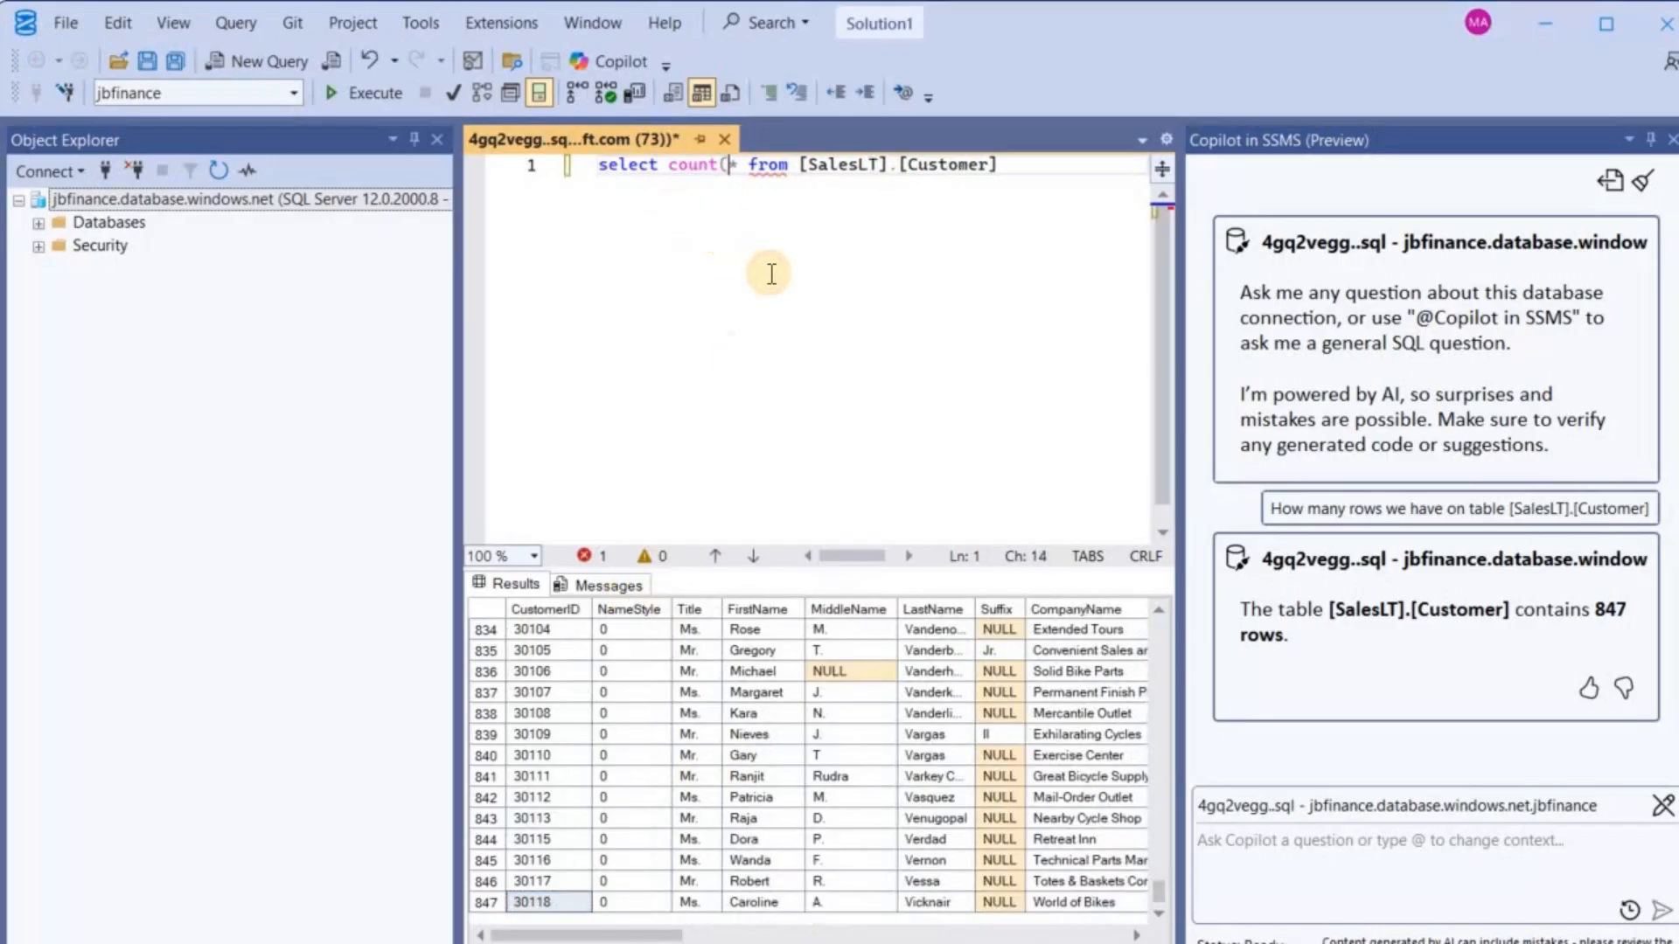
type(")")
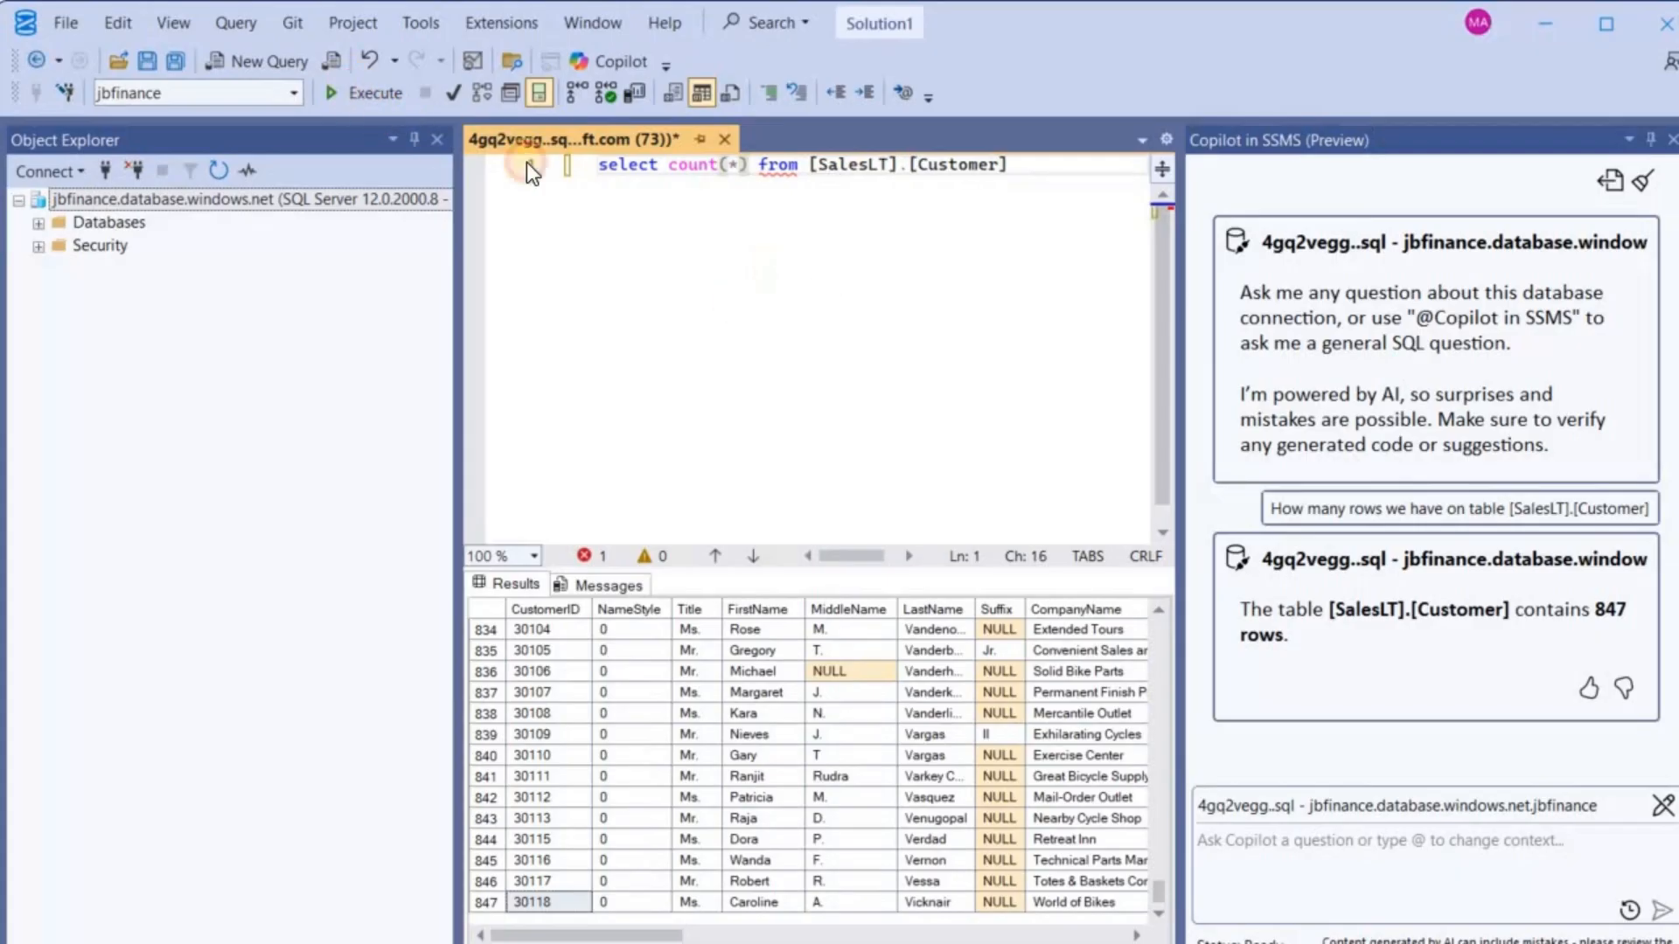
left_click(358, 93)
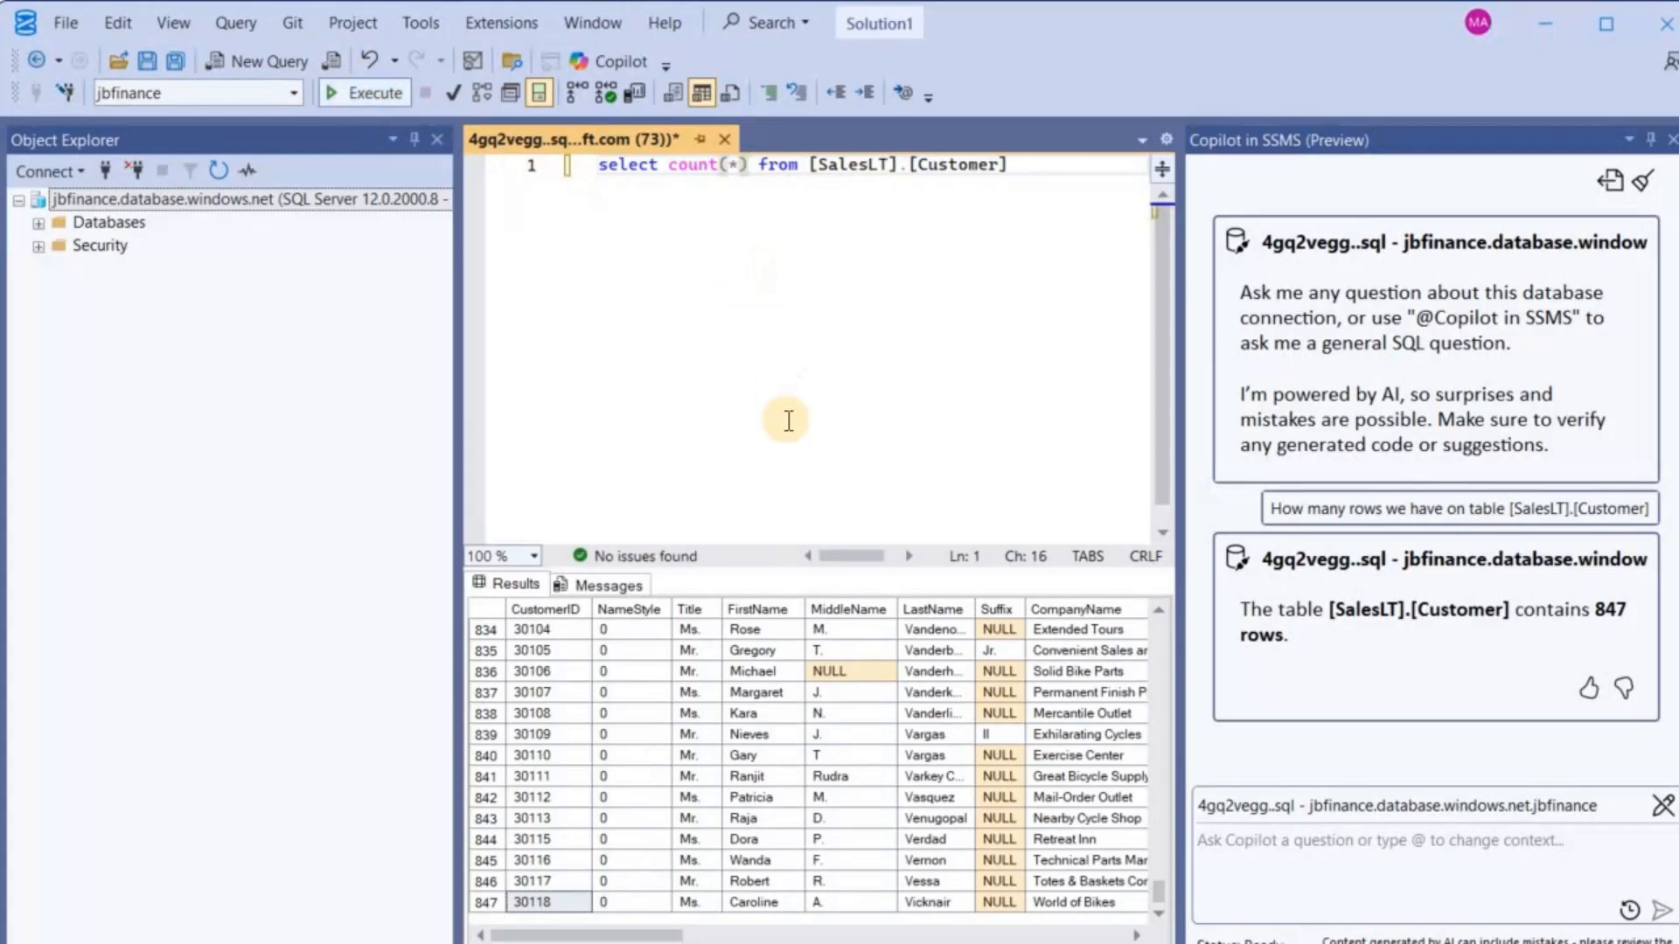